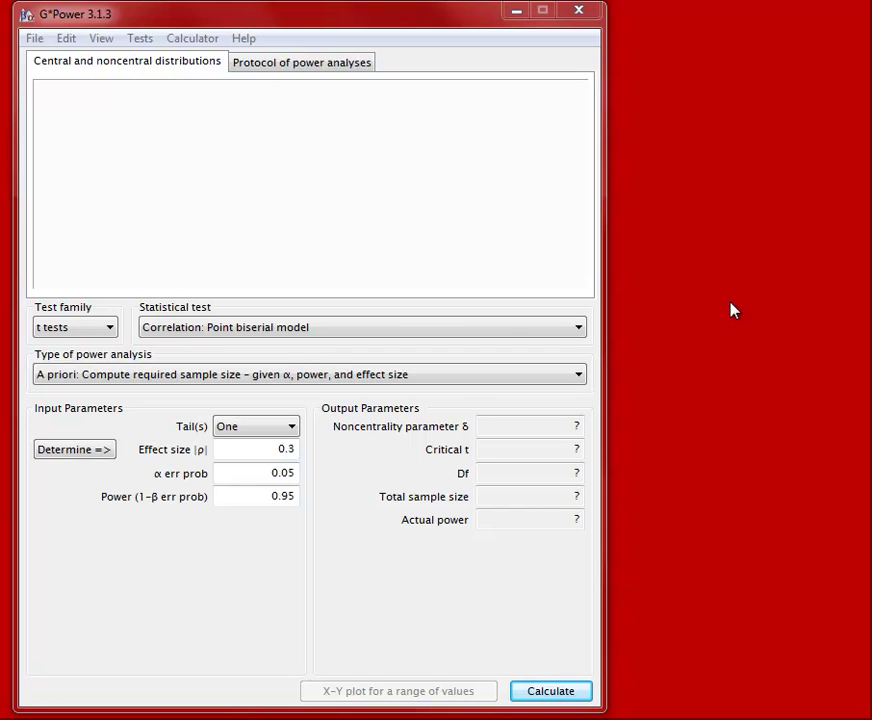
Choose the t tests family and the statistical test "Means: Difference between two dependent means (matched pairs)".
left_click(202, 334)
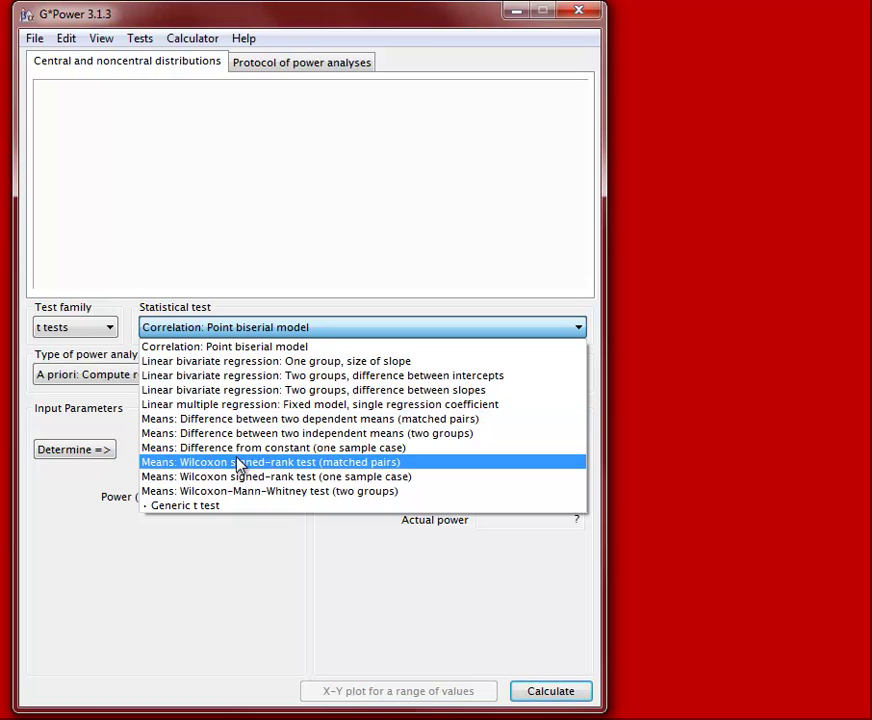
left_click(230, 340)
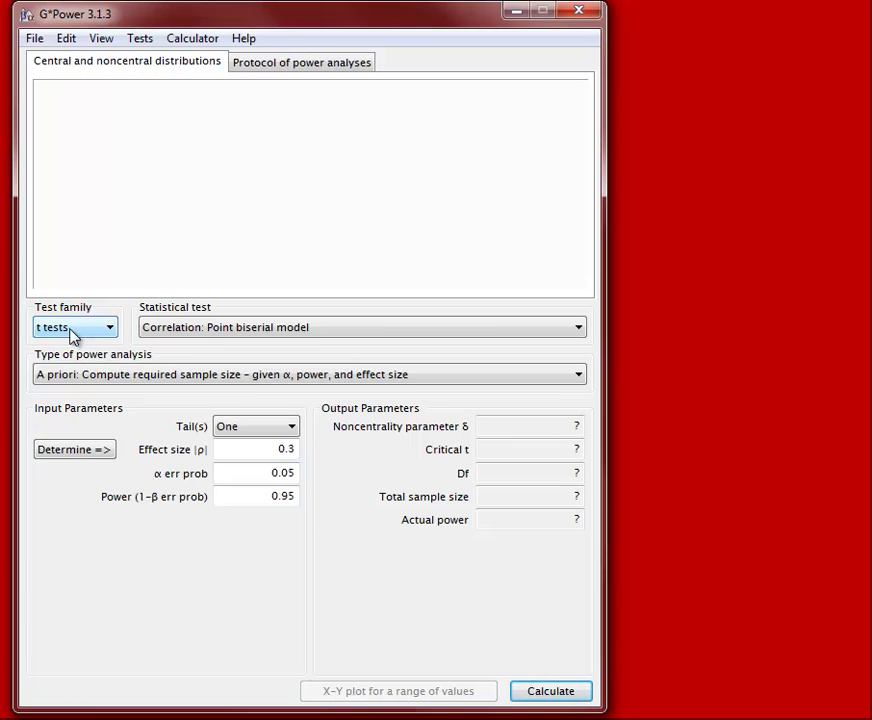
left_click(102, 330)
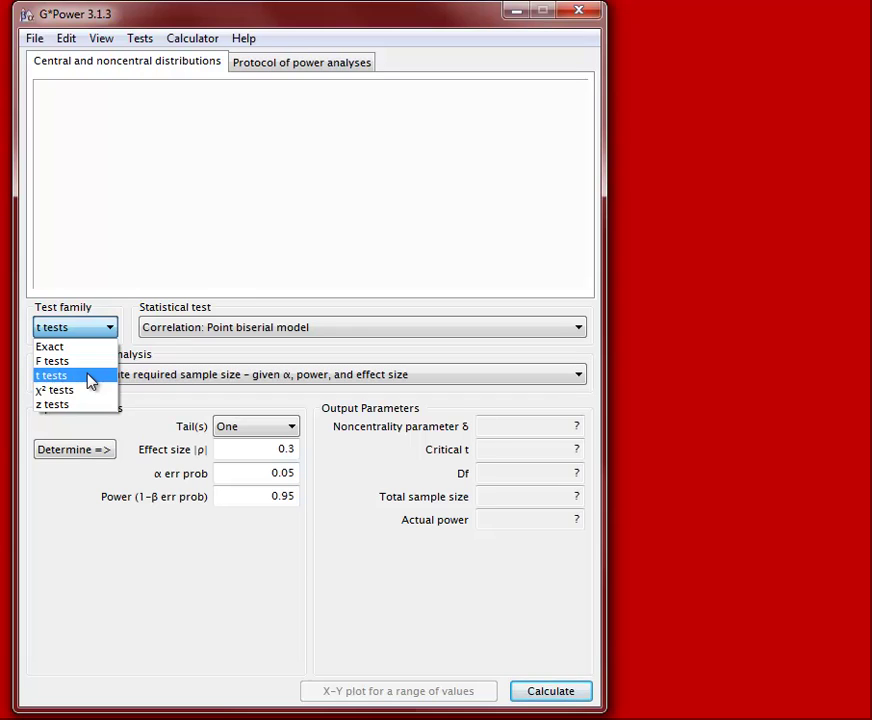
left_click(90, 376)
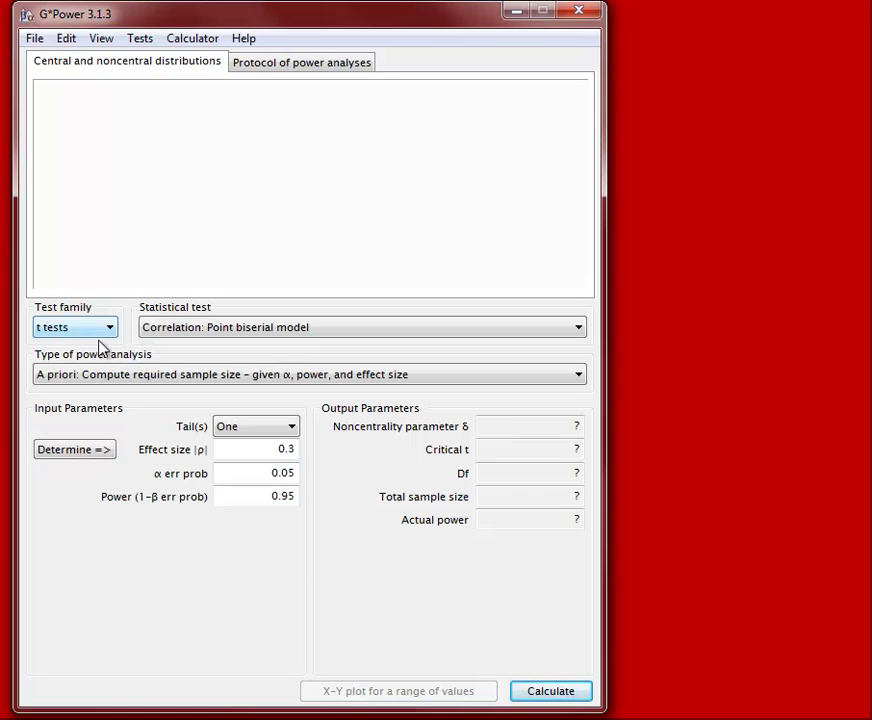
left_click(456, 338)
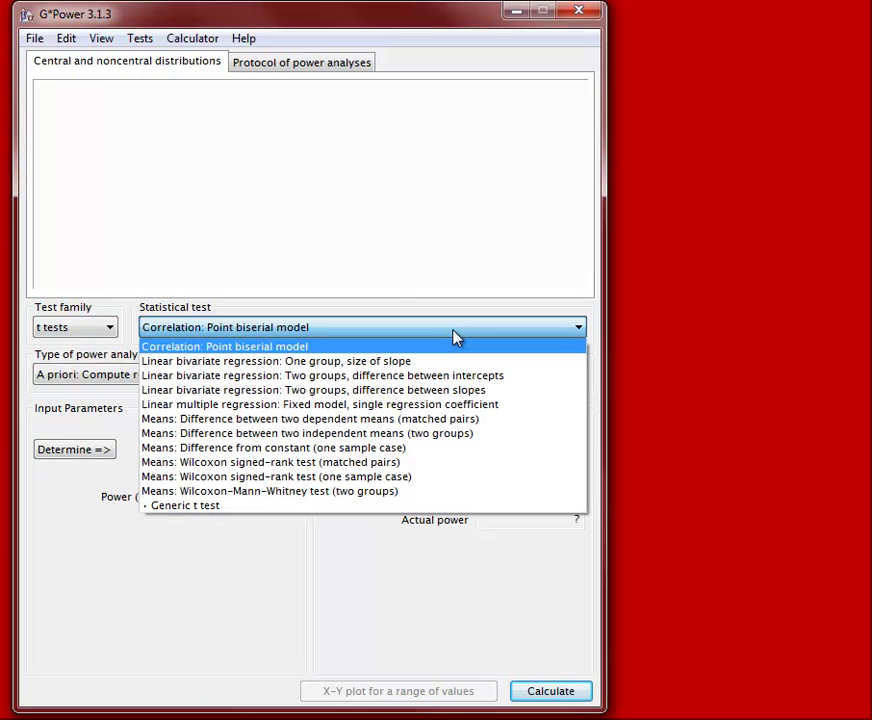
left_click(493, 420)
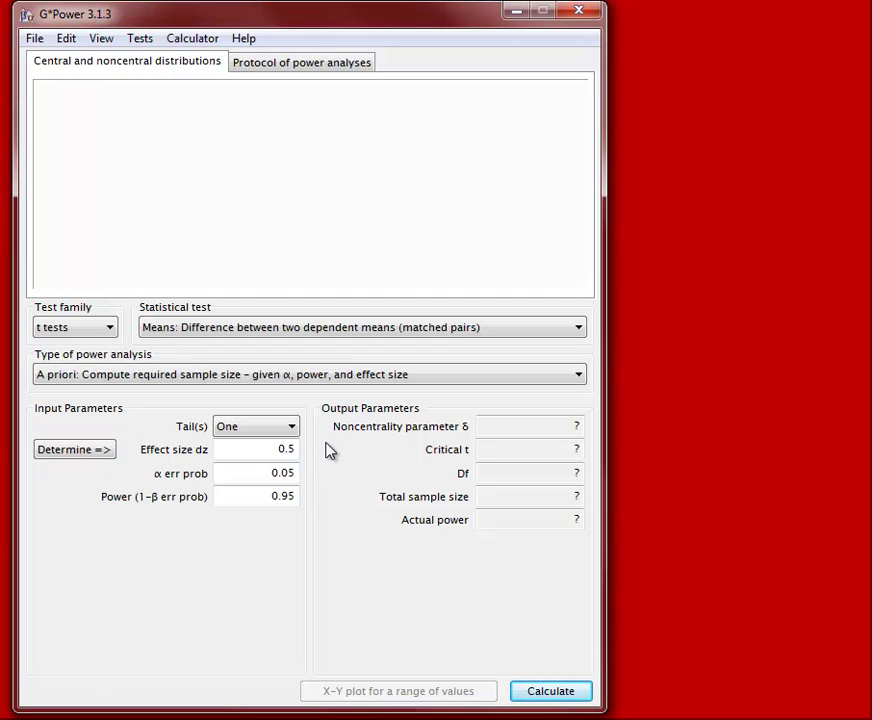
Select the A priori analysis that computes the required sample size, and set the number of tails to Two.
left_click(56, 381)
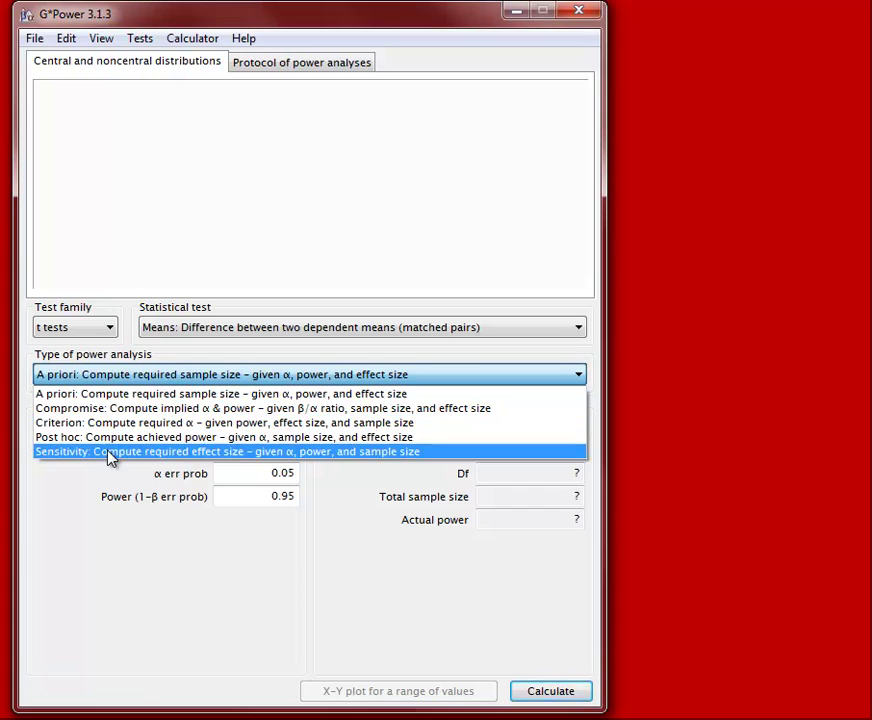
left_click(112, 396)
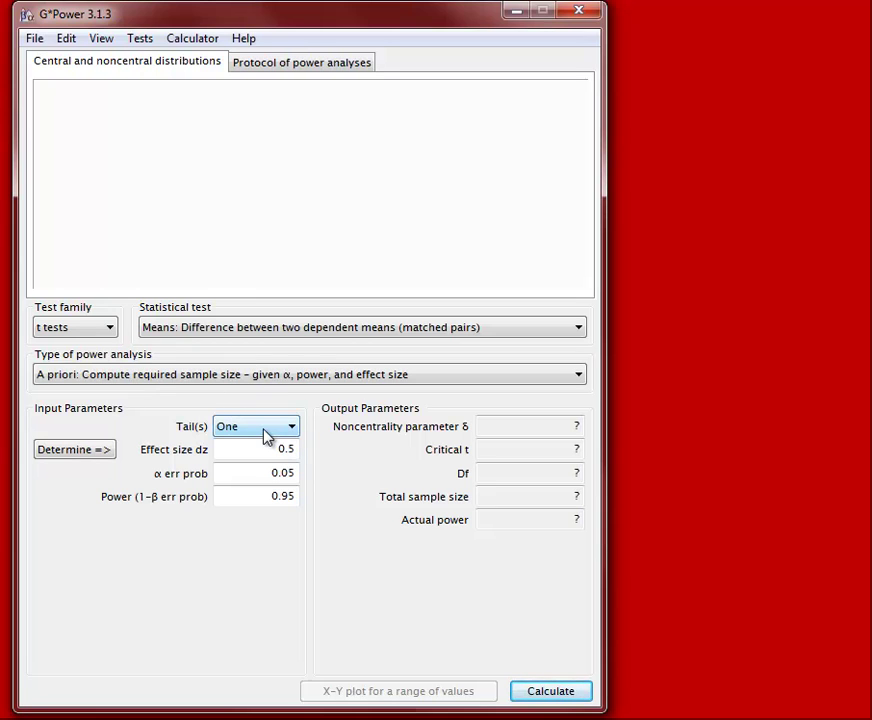
left_click(291, 428)
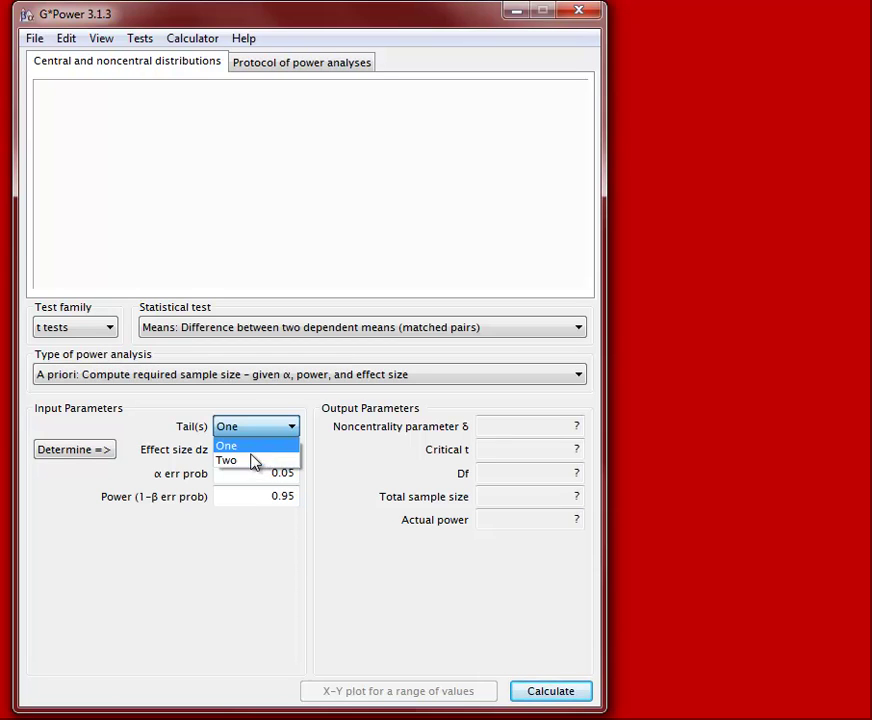
left_click(252, 462)
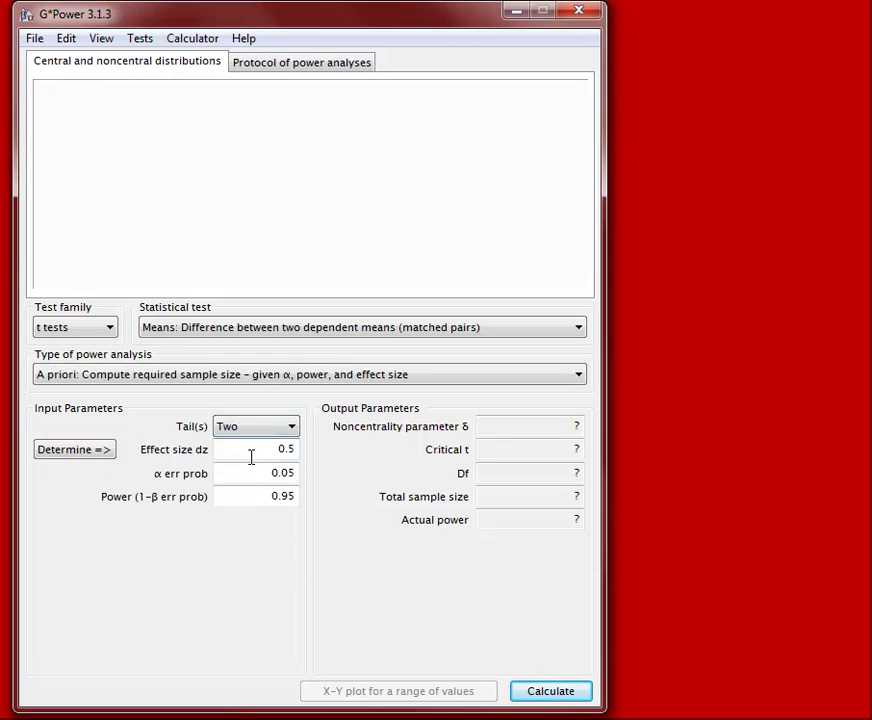
Set the effect size dz to 0.5 and the power to 0.90, and calculate the required sample size.
left_click(251, 455)
left_click(284, 449)
type("0.6")
key("ctrl+a")
type("0.2")
key("BackSpace")
type("8")
key("BackSpace")
type("5")
left_click_drag(288, 496, 297, 496)
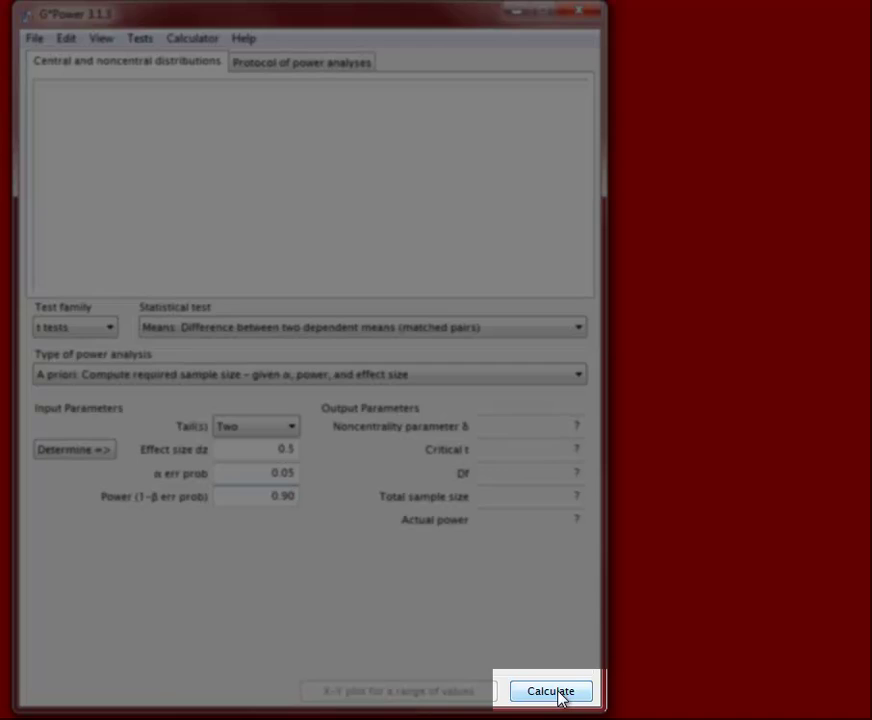
left_click(561, 699)
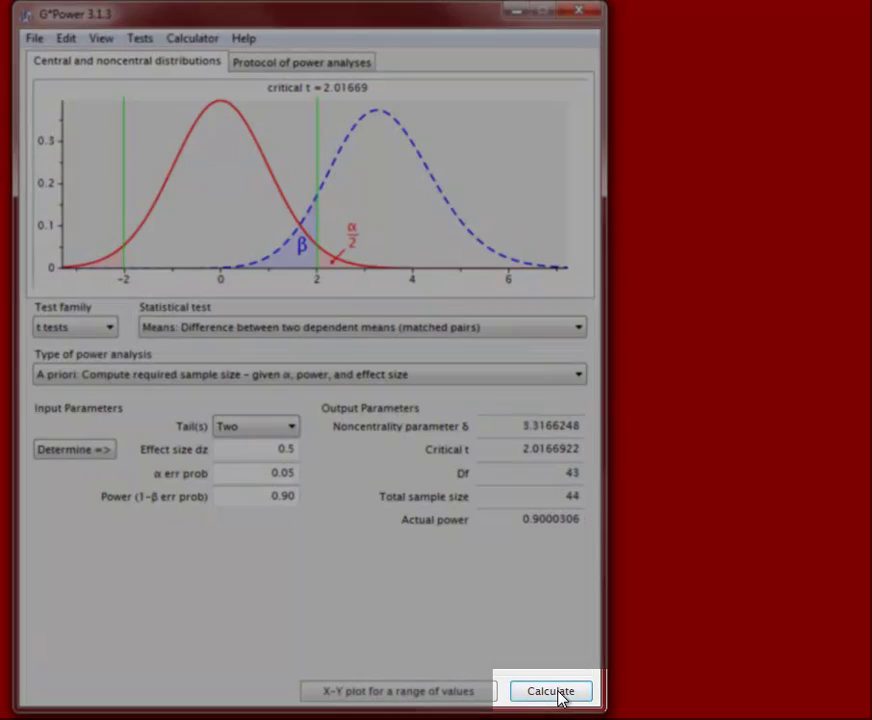
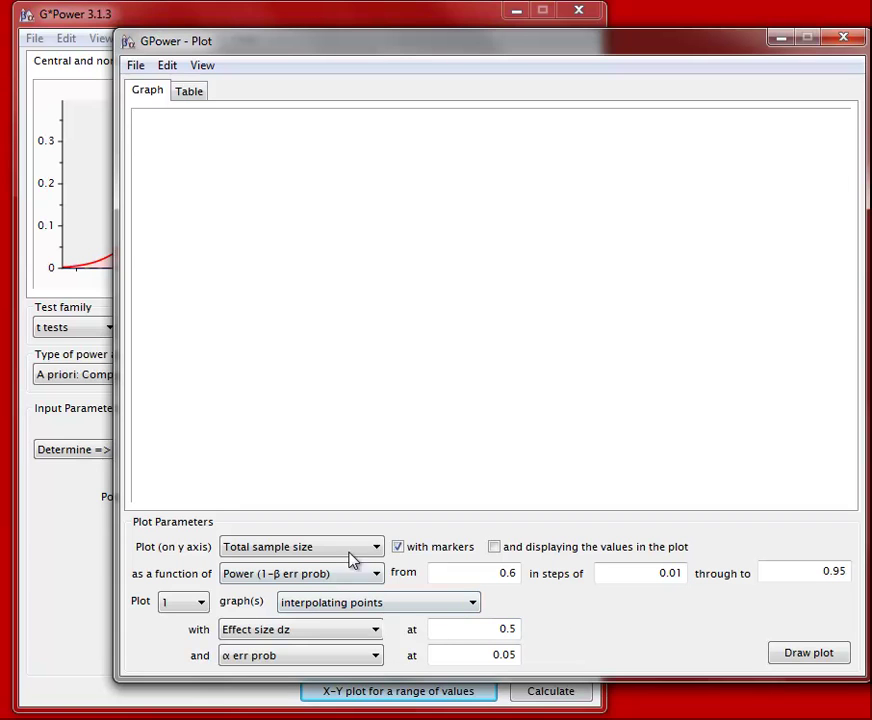
Draw the plot of total sample size against power with the range starting at 0.5, and close the plot window.
left_click(512, 632)
double_click(508, 573)
type("0.5")
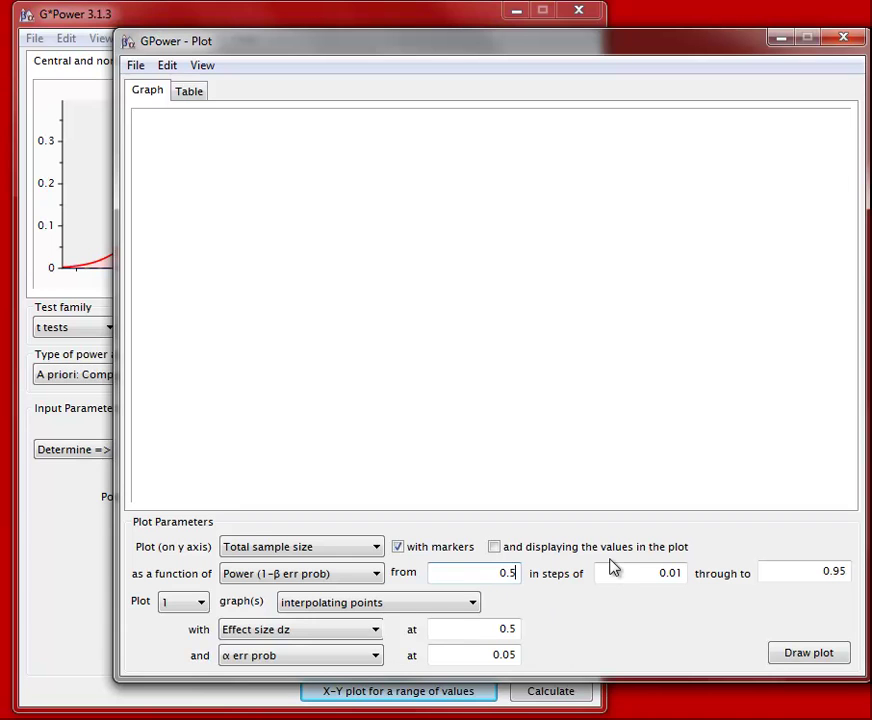
left_click(835, 570)
left_click(793, 658)
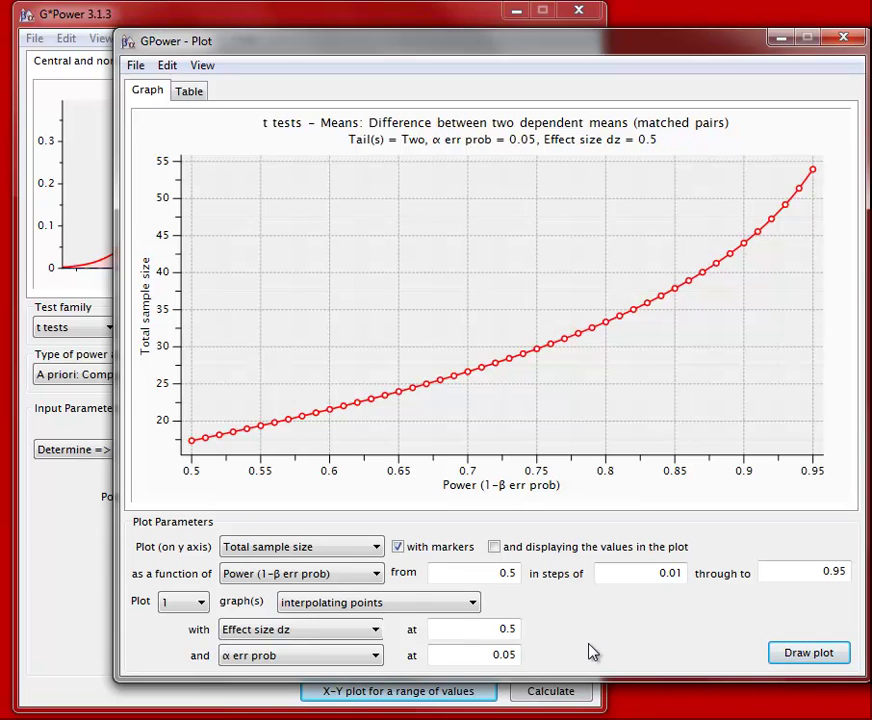
left_click(844, 40)
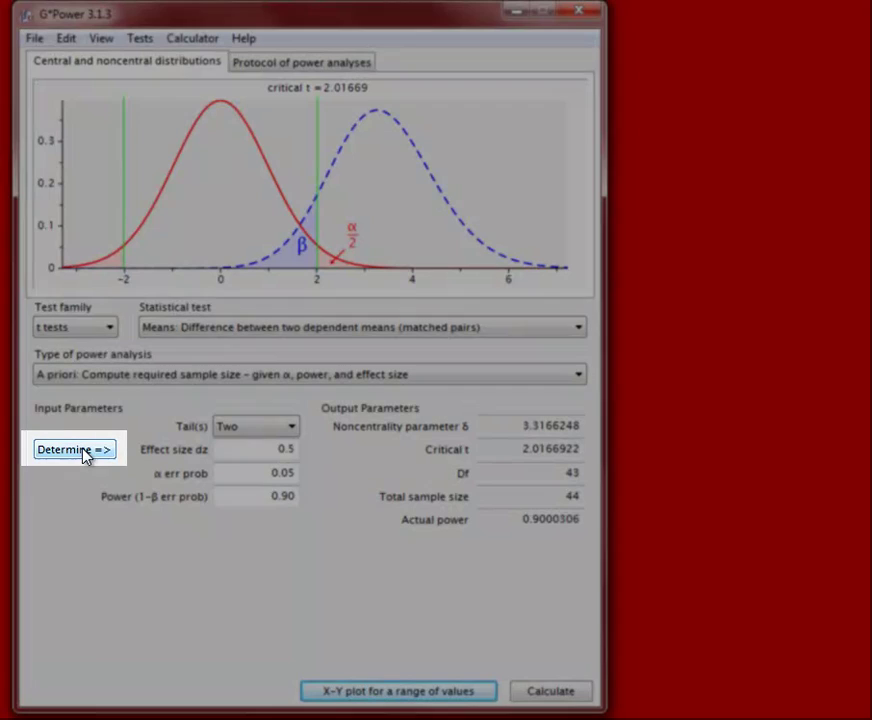
Determine the effect size from differences with a mean of 2 and an SD of 5.5, and transfer it to the main window.
left_click(85, 452)
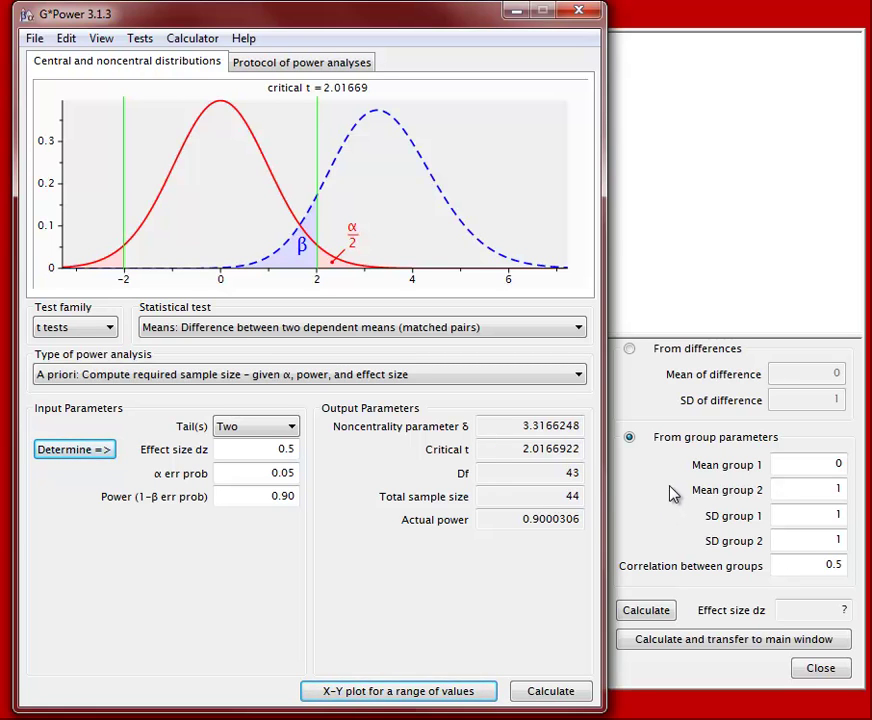
left_click(630, 350)
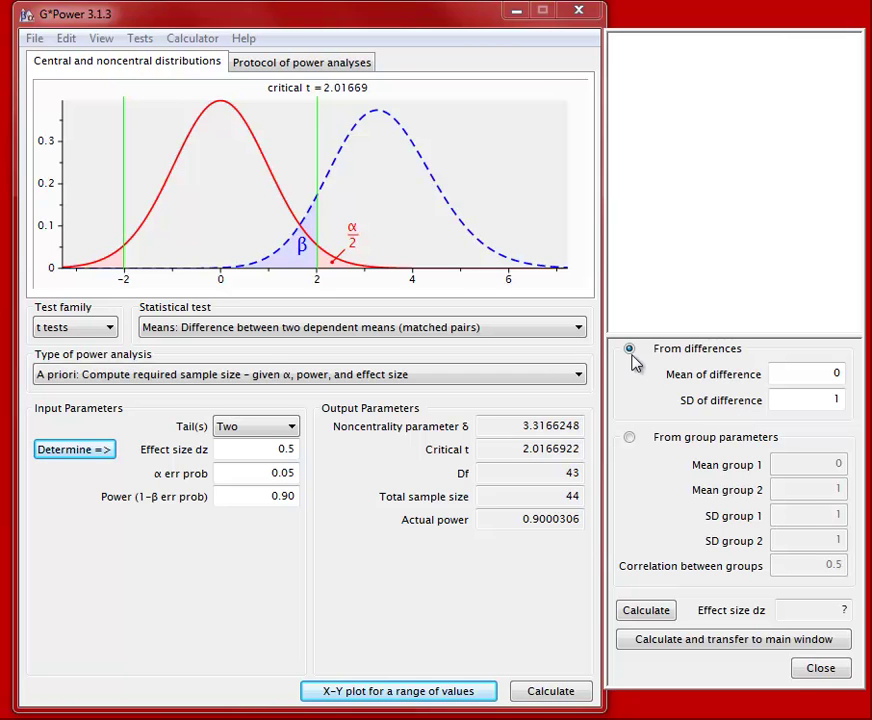
left_click(820, 373)
double_click(829, 373)
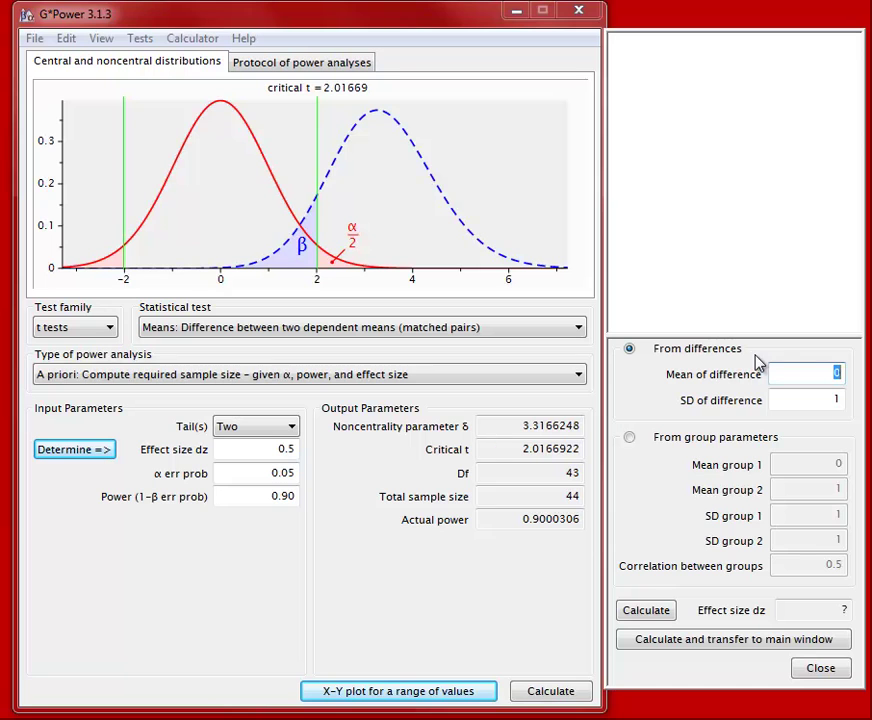
type("2")
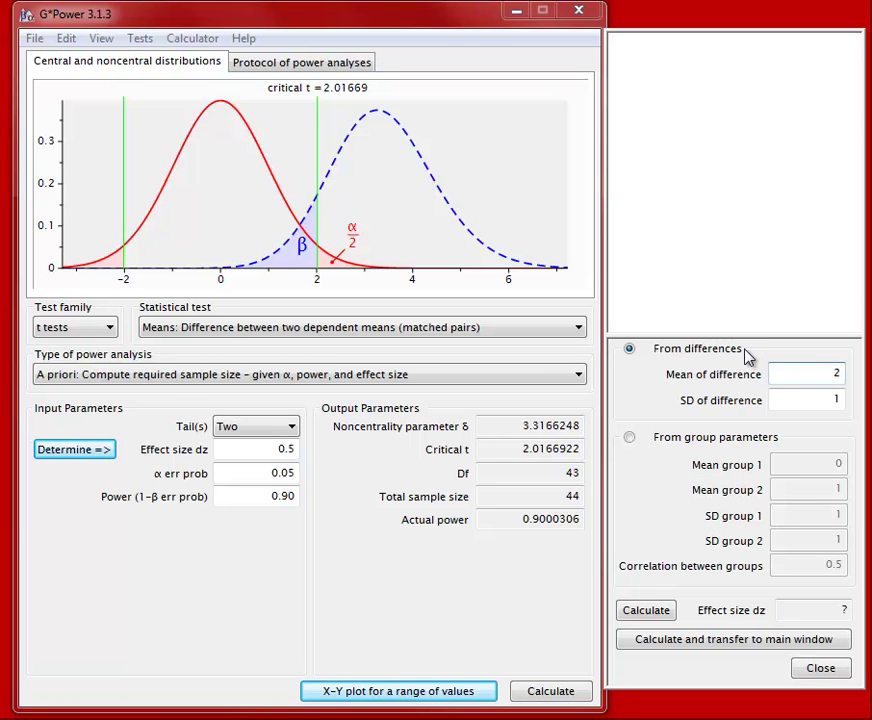
double_click(836, 399)
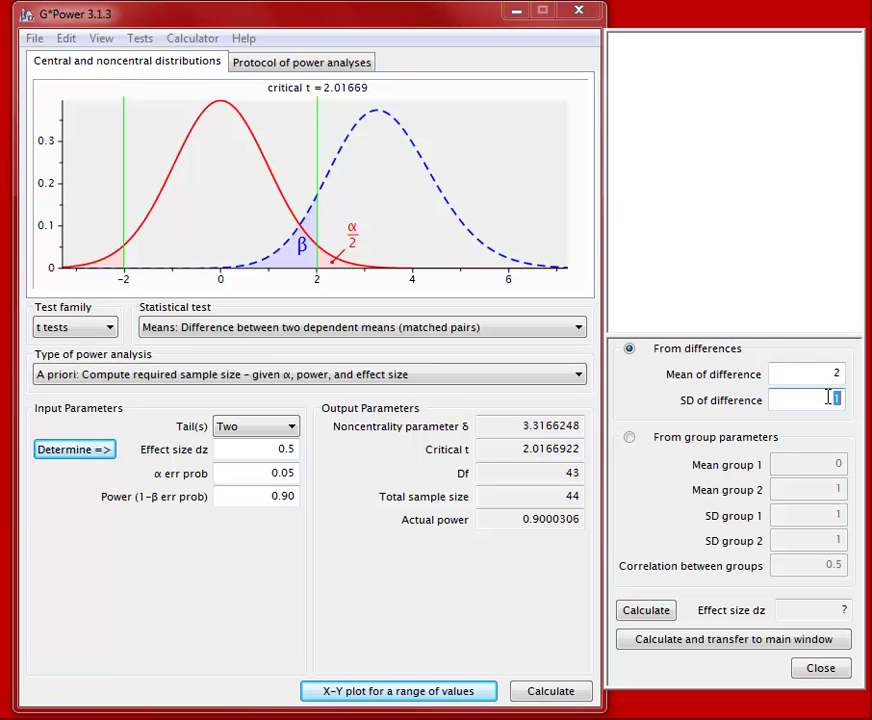
type("5.5")
left_click(662, 617)
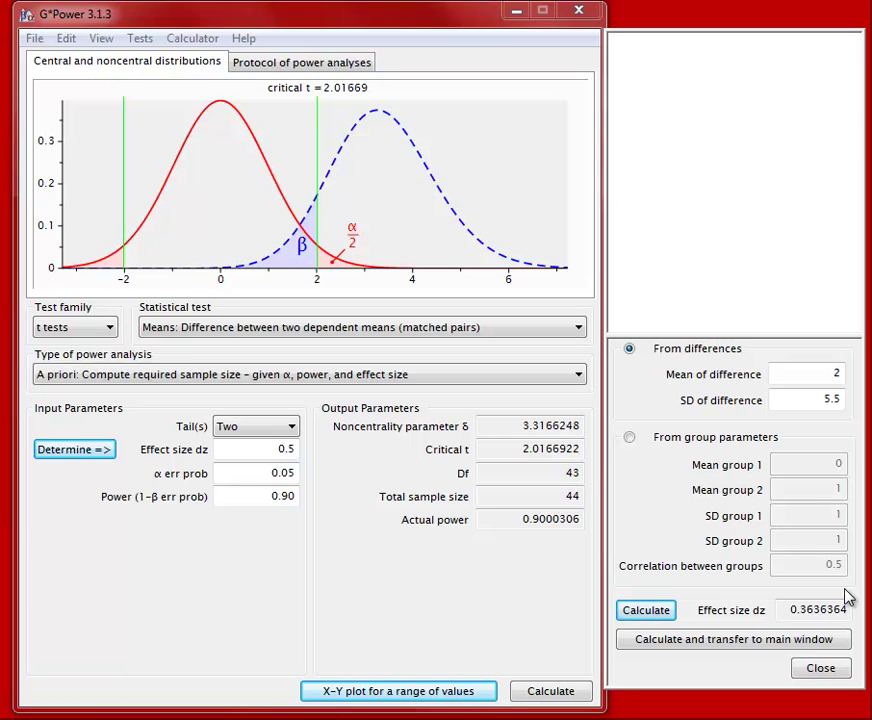
left_click(716, 642)
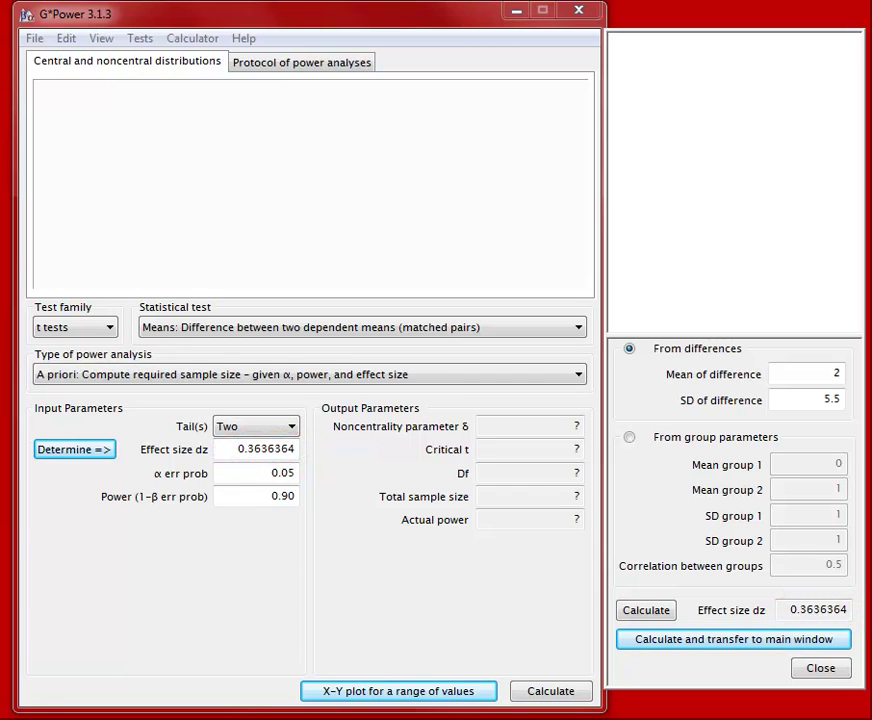
Calculate the required sample size and plot it against power from 0.6 to 0.95, closing the plot and the effect size panel when done.
left_click(541, 692)
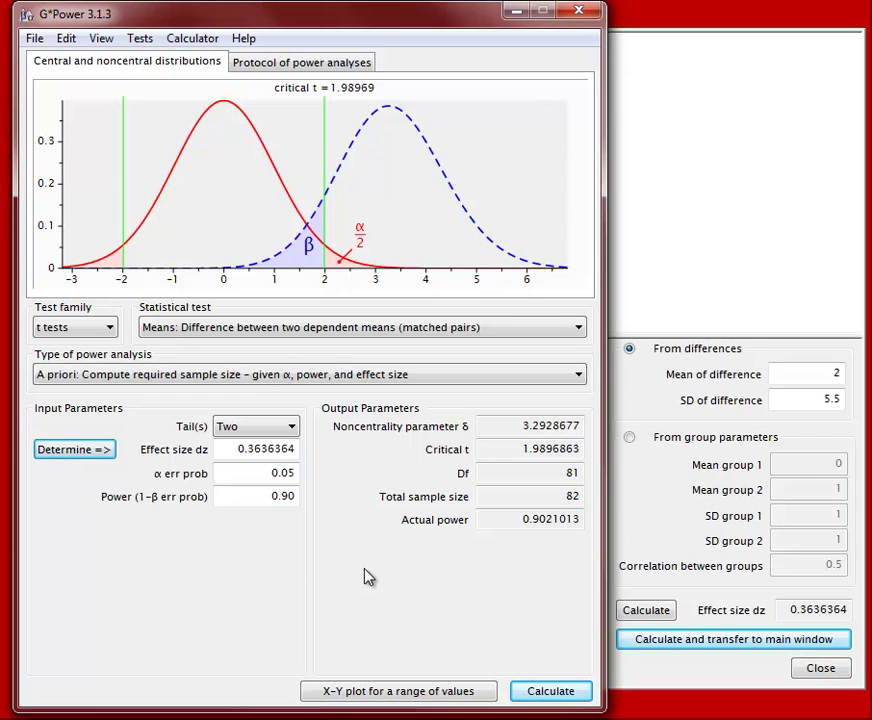
left_click(401, 691)
mouse_move(757, 4)
left_mouse_down()
mouse_move(825, 16)
mouse_move(640, 62)
mouse_move(555, 70)
left_mouse_up()
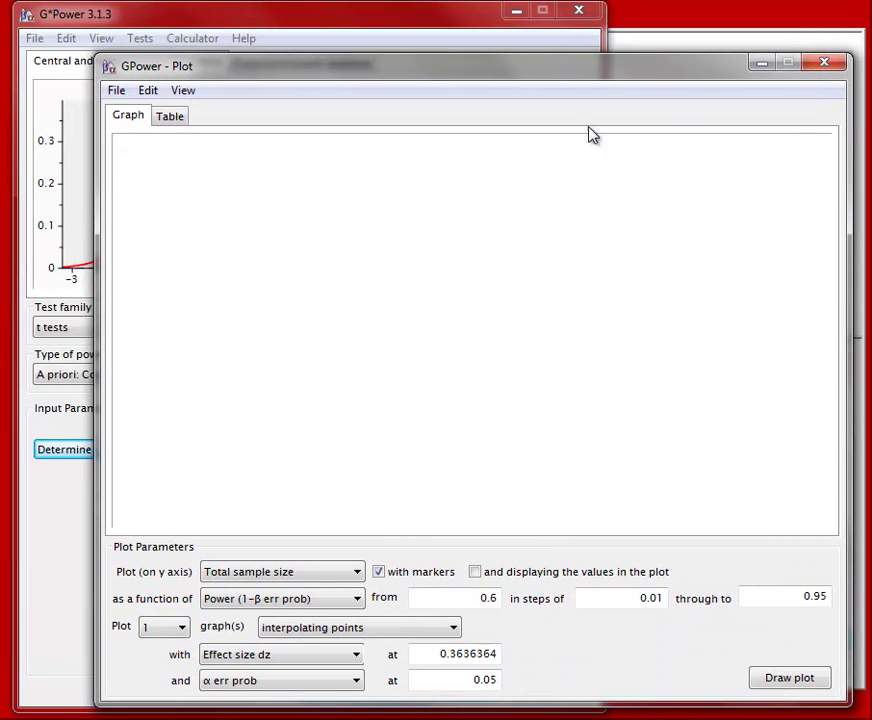
left_click(800, 681)
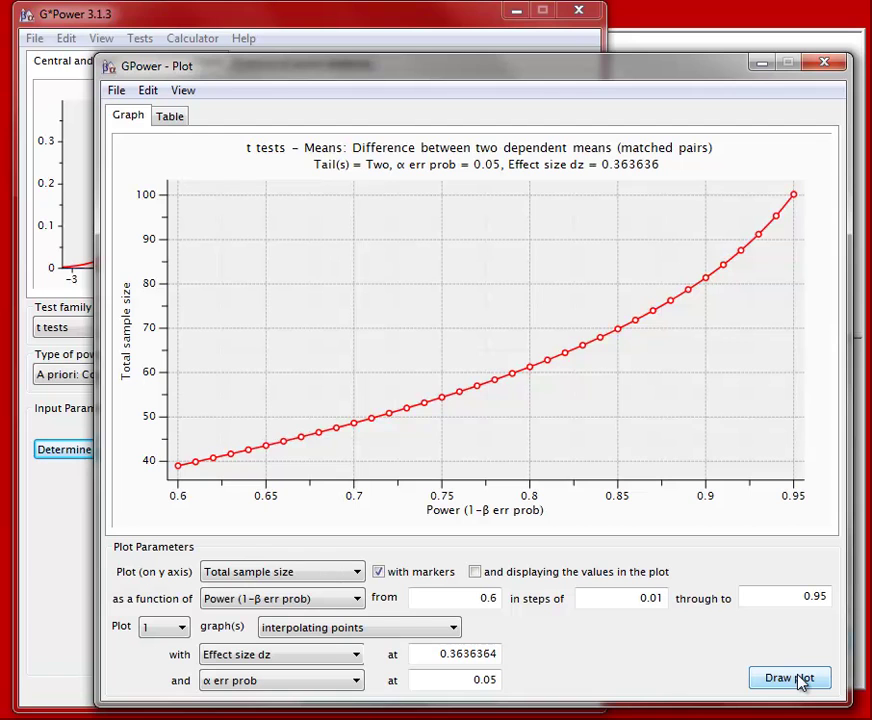
left_click(824, 66)
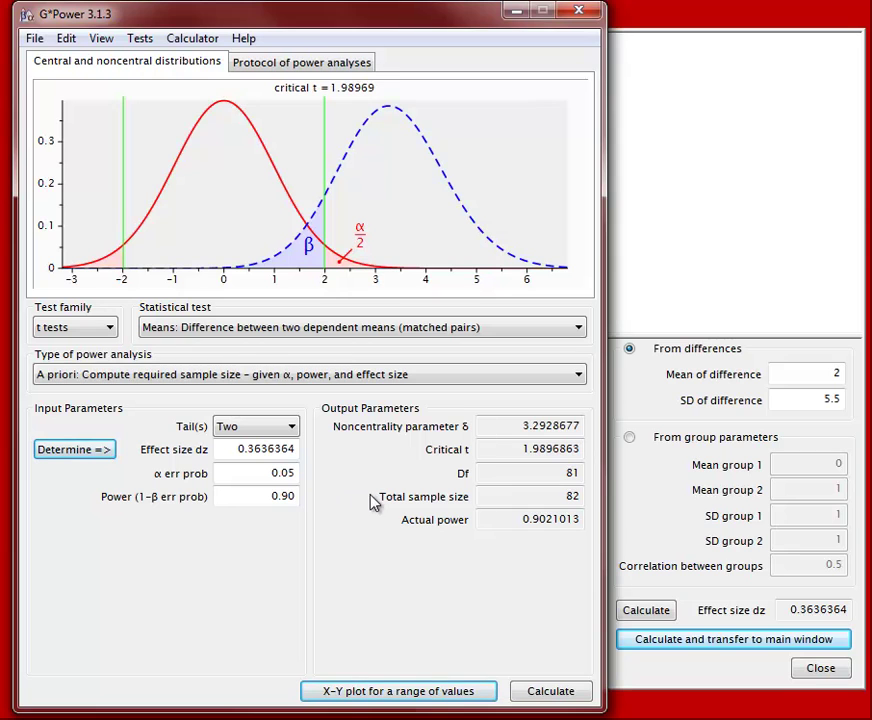
left_click(821, 668)
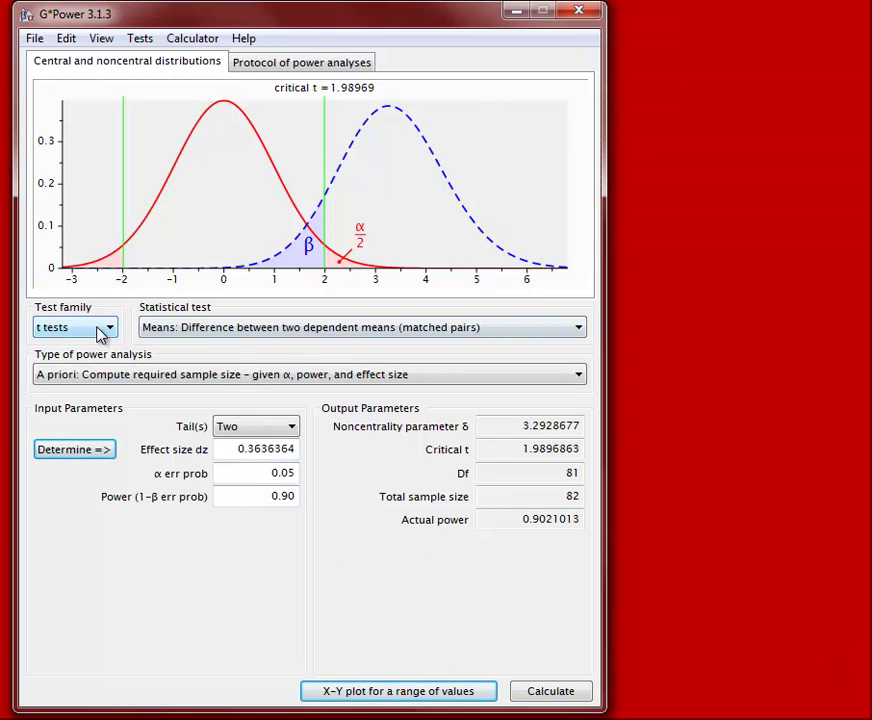
Switch to the test "Means: Difference between two independent means (two groups)" and calculate the sample size for a power of 0.90.
left_click(214, 331)
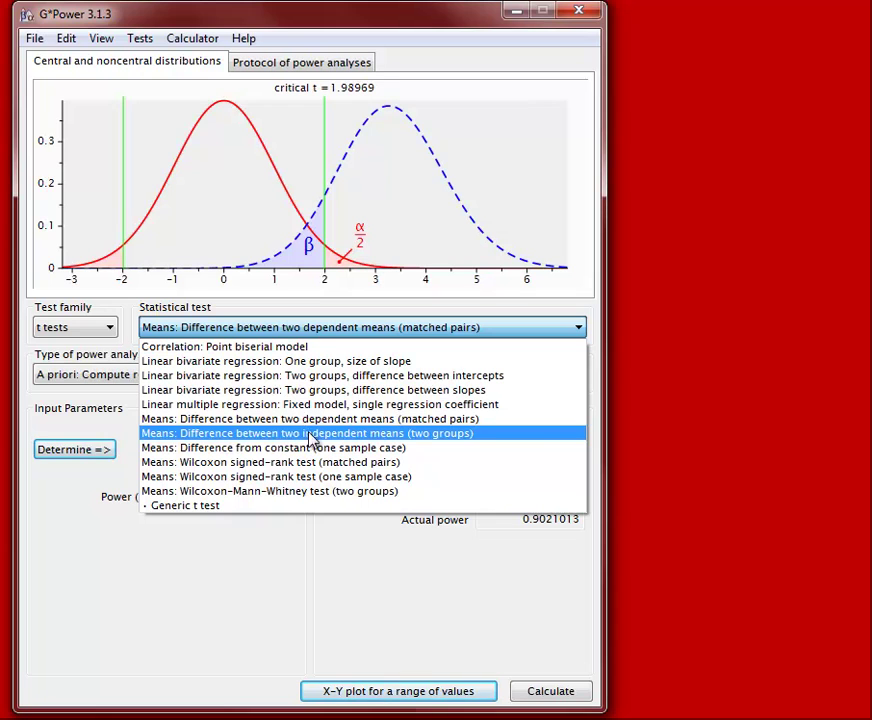
left_click(531, 437)
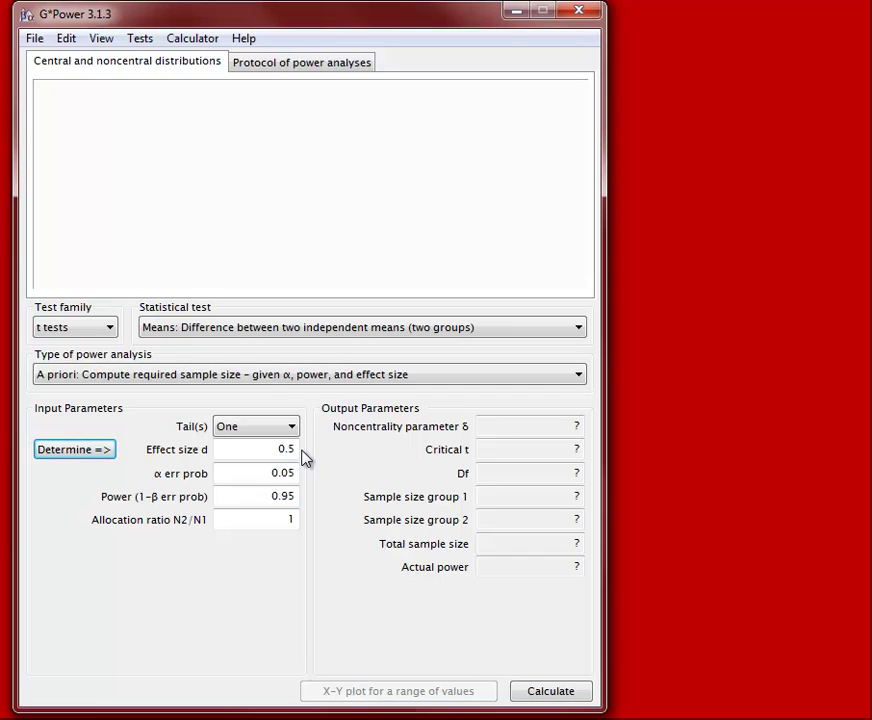
left_click(290, 505)
key("BackSpace")
type("0")
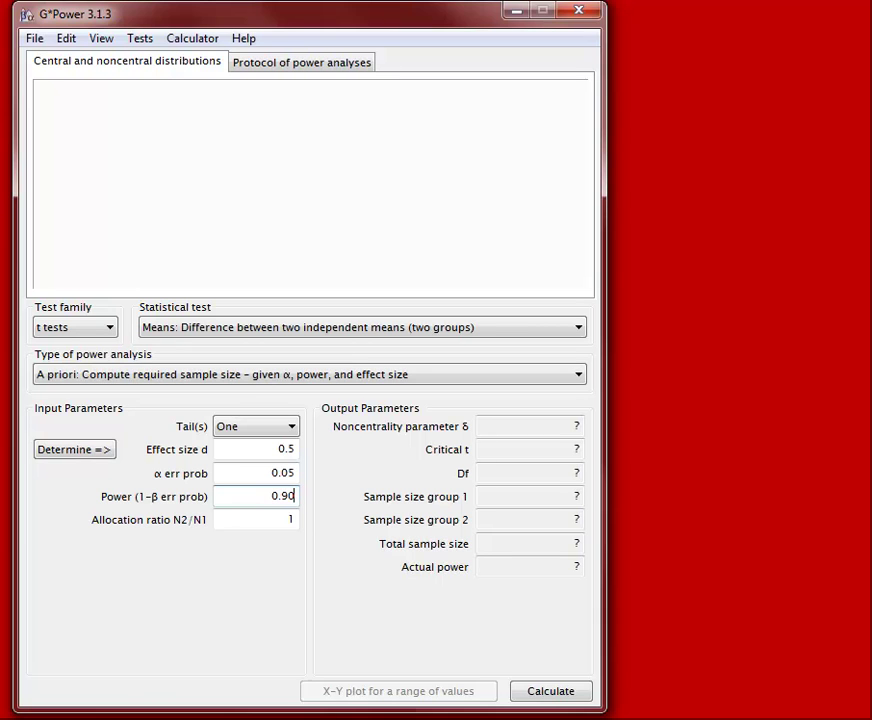
left_click(541, 694)
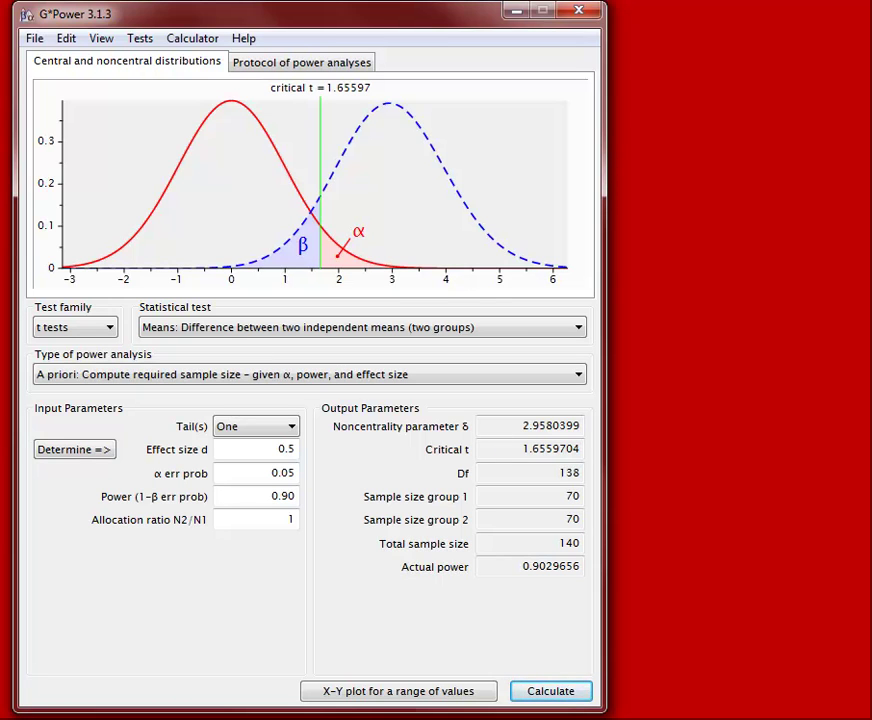
Set the allocation ratio N2/N1 to .75 and recalculate the group sample sizes.
double_click(290, 519)
type(".75")
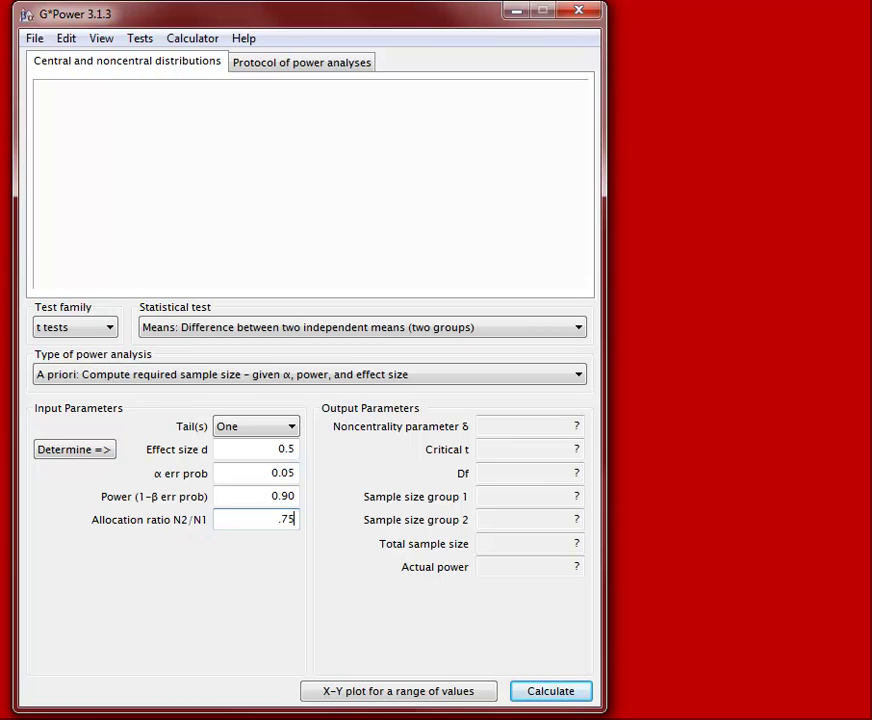
left_click(553, 695)
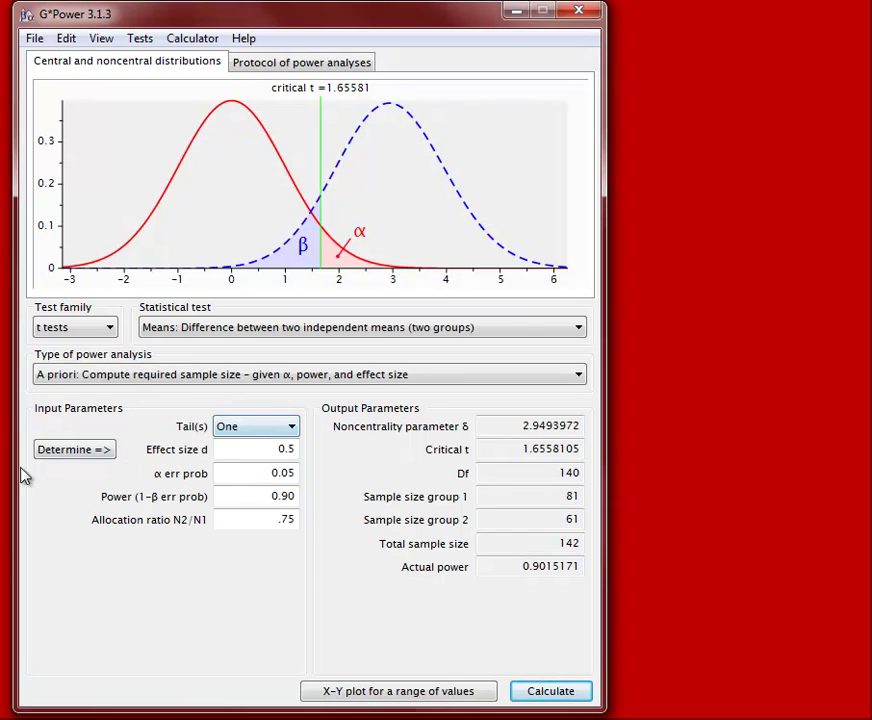
Open the effect size calculator and enter, for n1 = n2, group means of 55 and 45 with SDs of 6 and 7.
left_click(57, 452)
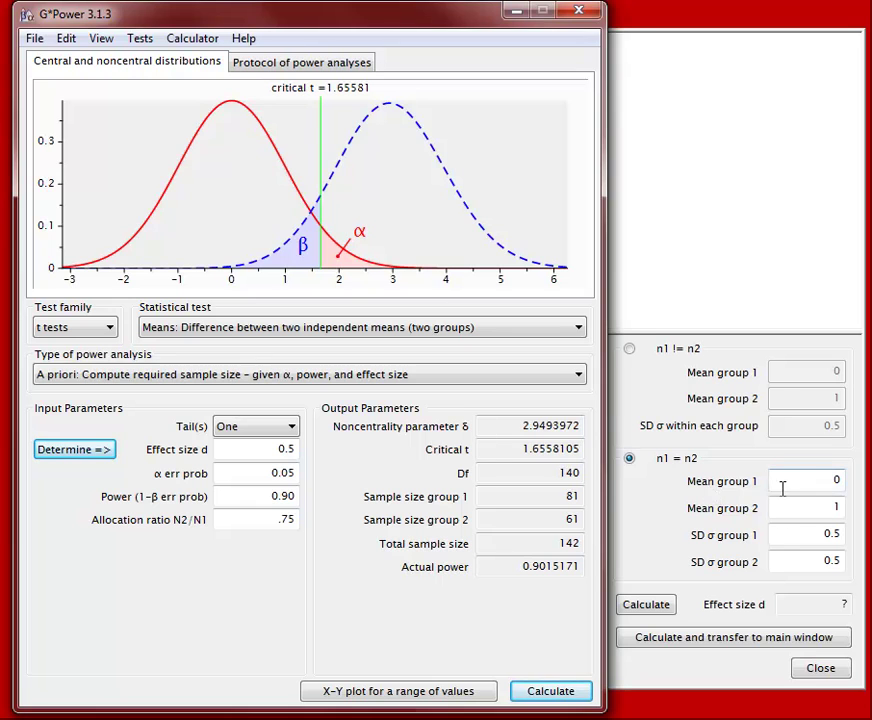
double_click(818, 483)
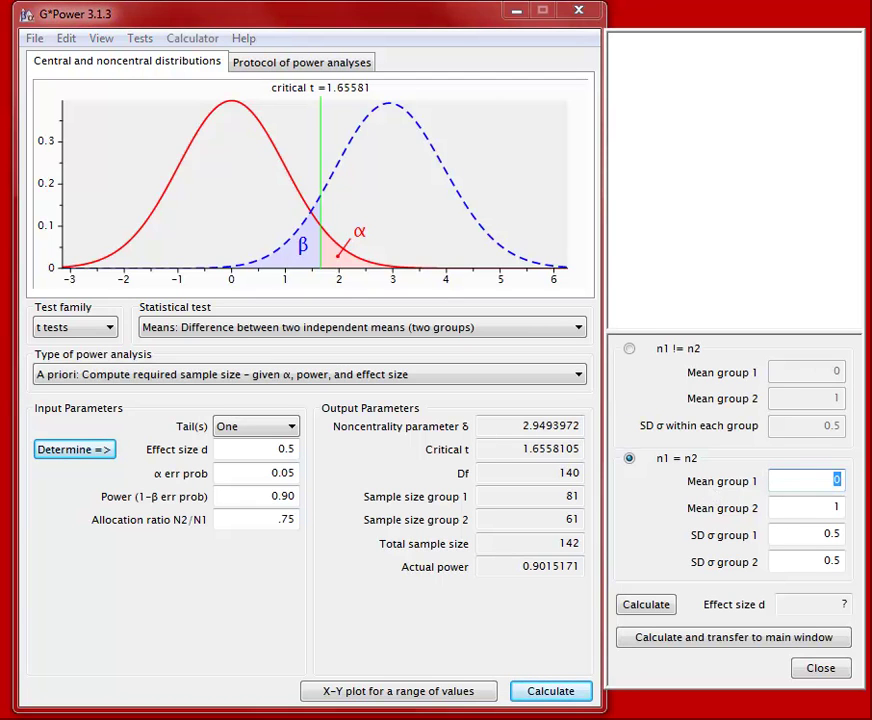
type("55")
key("Tab")
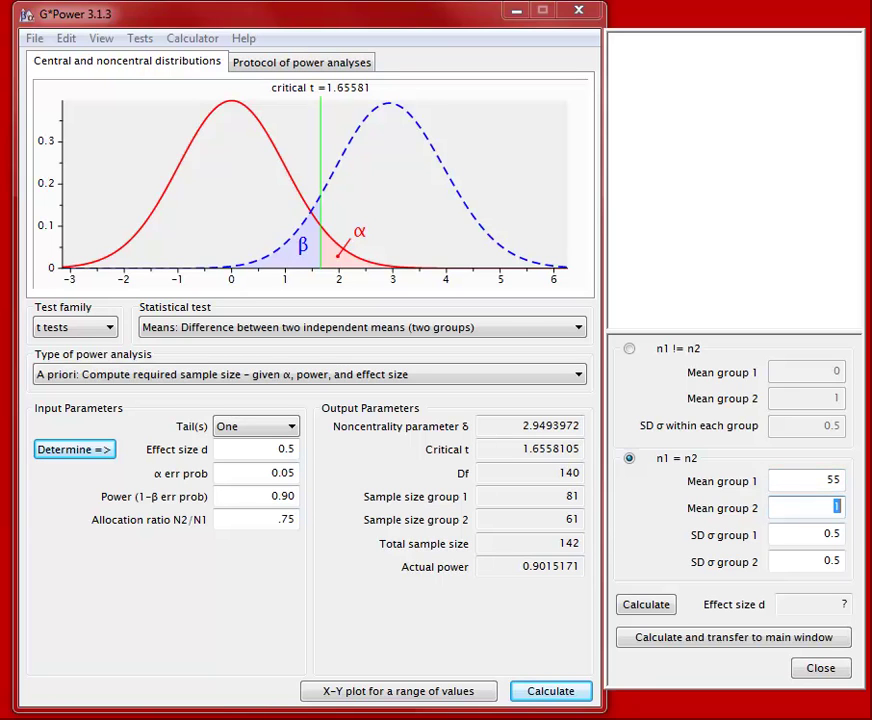
type("45")
key("Tab")
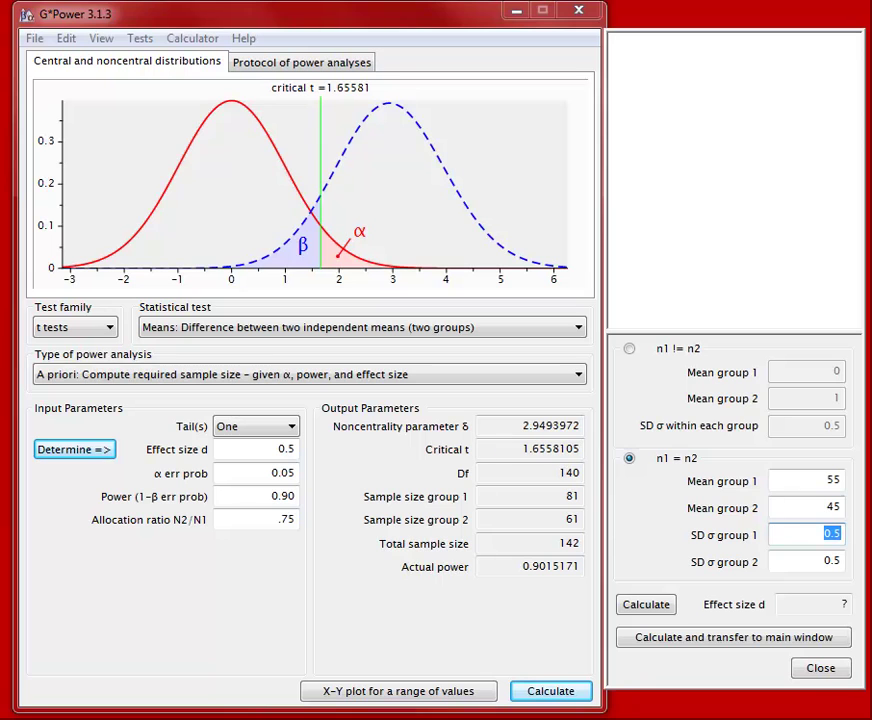
type("6")
key("Tab")
type("7")
Calculate the effect size from the equal-group values, transfer it to the main window and compute the required sample sizes.
left_click(647, 606)
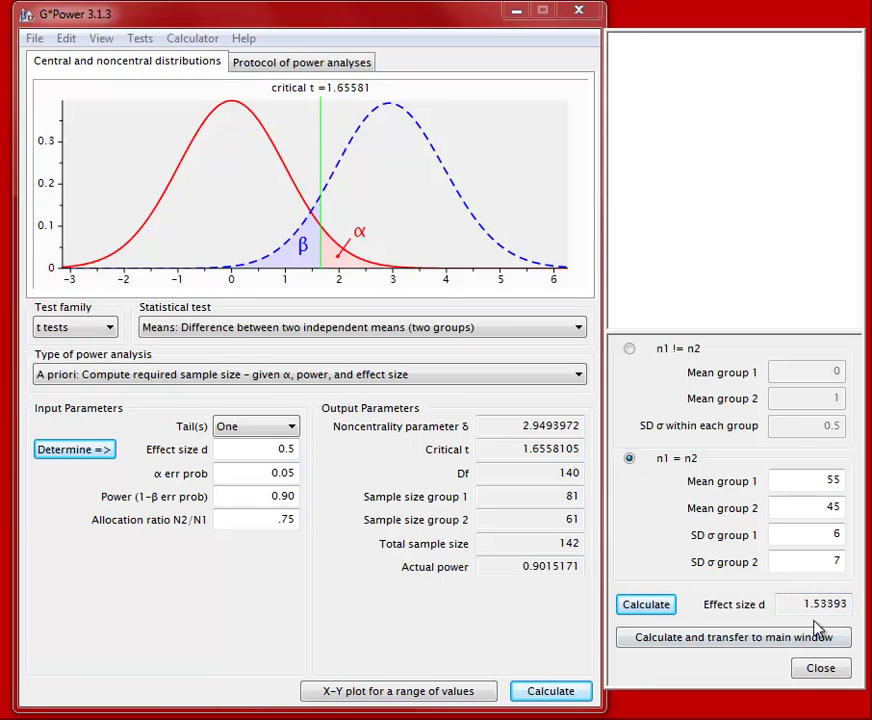
left_click(730, 648)
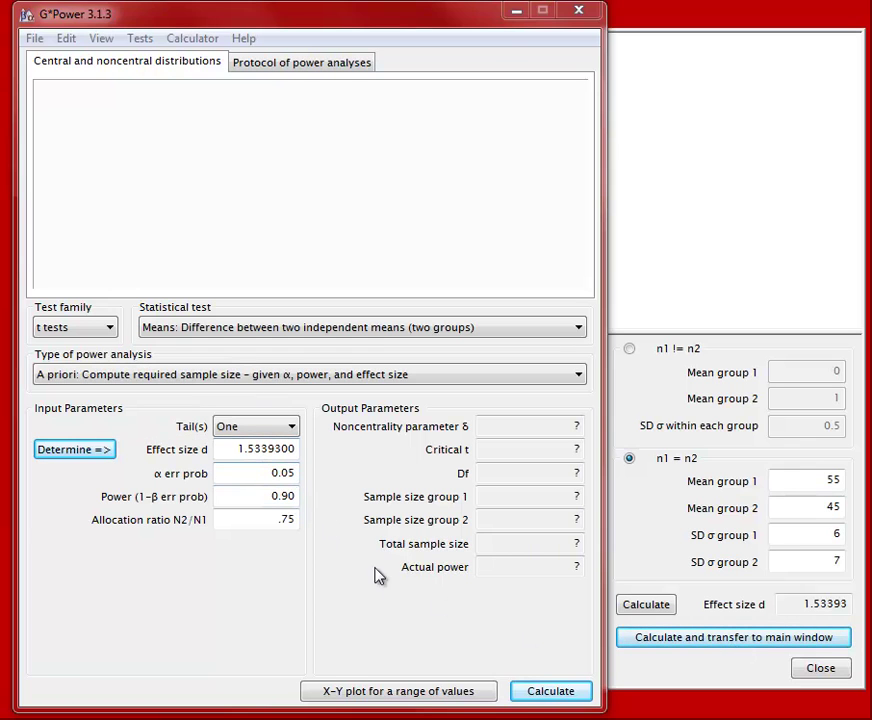
left_click(539, 694)
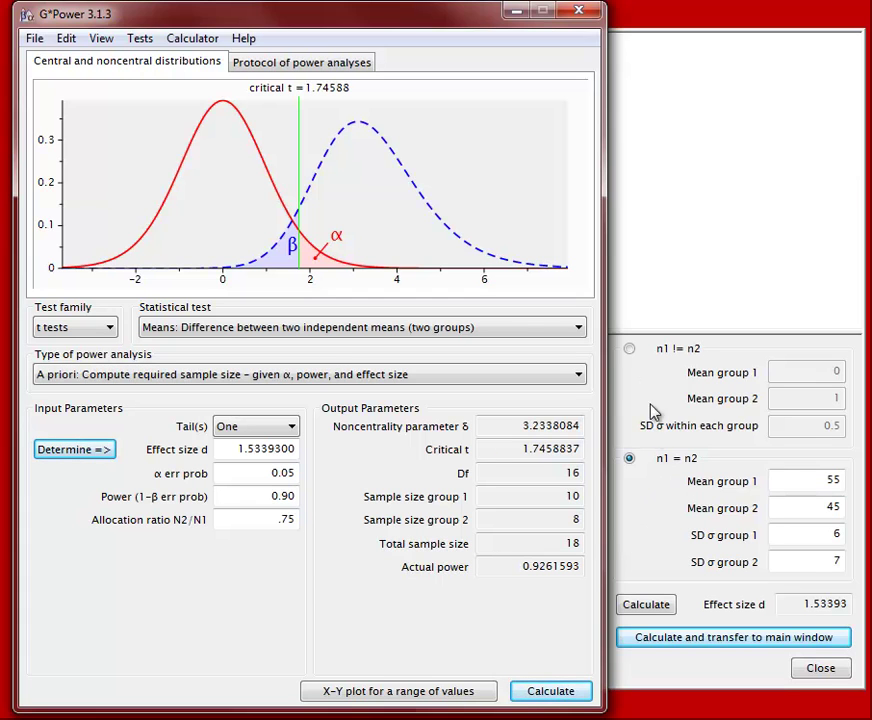
Switch the effect size calculator to n1 != n2 and enter means of 55 and 45 with an SD within each group of 6.2.
left_click(630, 350)
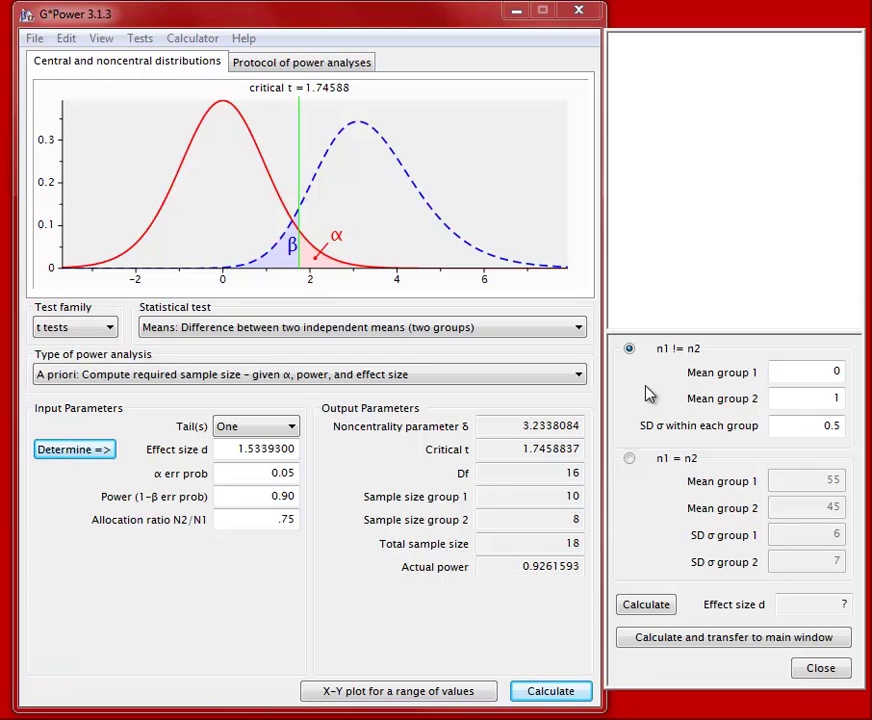
double_click(814, 372)
type("55")
key("Tab")
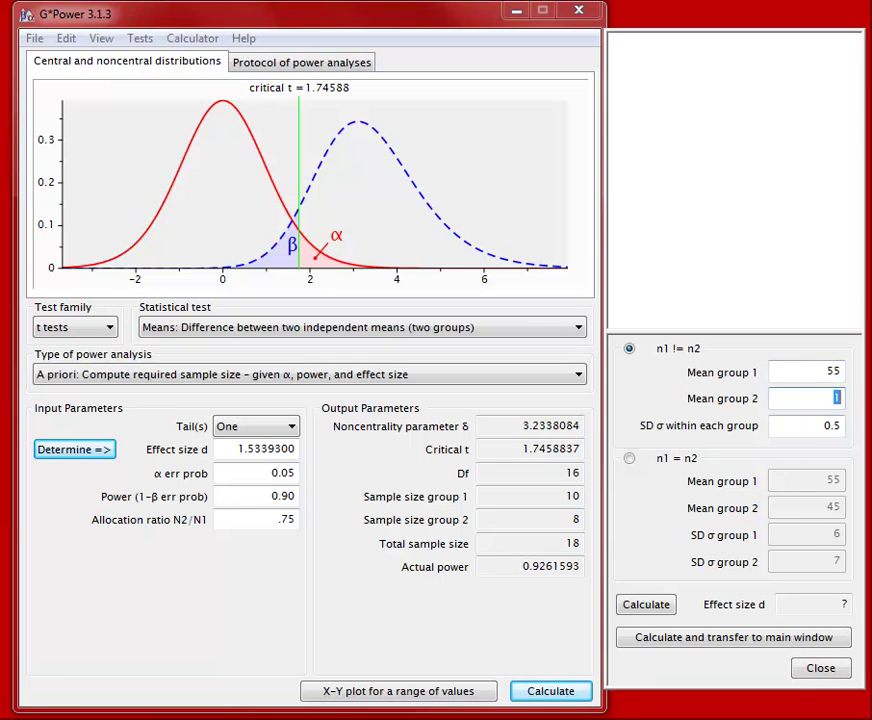
type("45")
key("Tab")
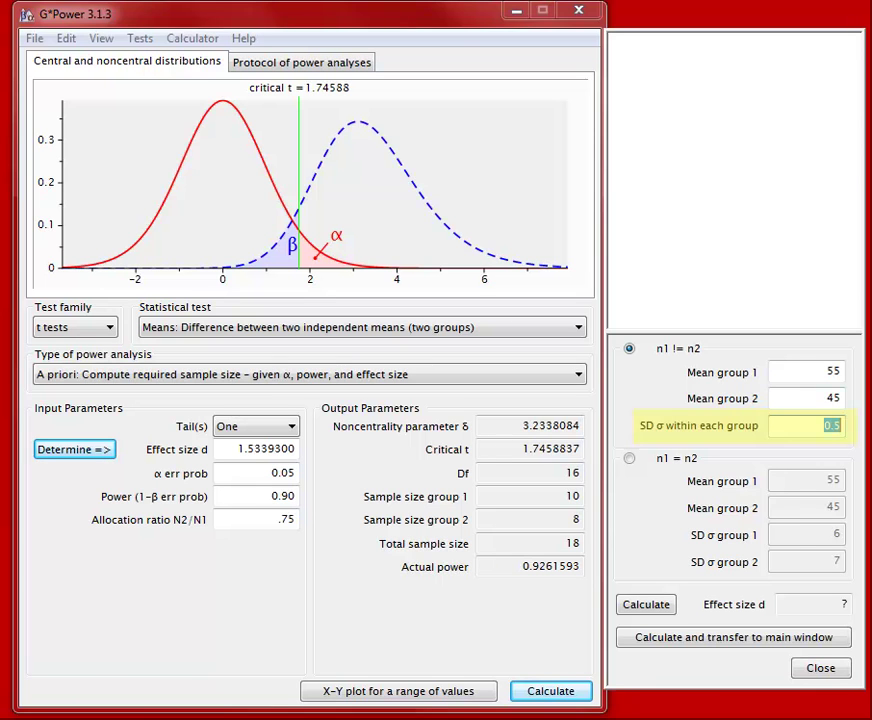
type("6")
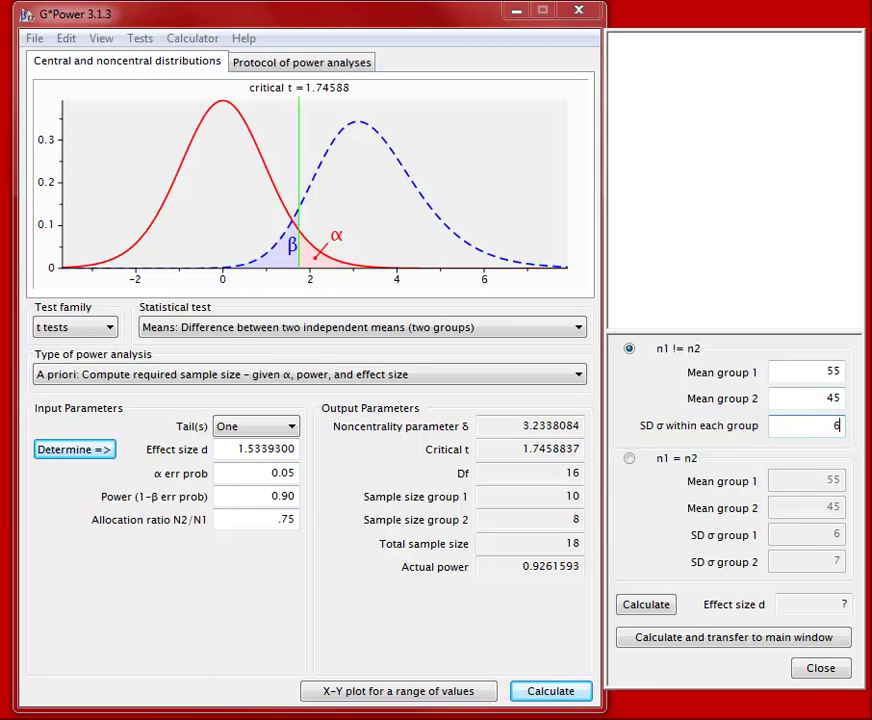
type(".2")
Calculate and transfer the effect size for unequal groups, and recompute the required sample sizes with it.
left_click(660, 607)
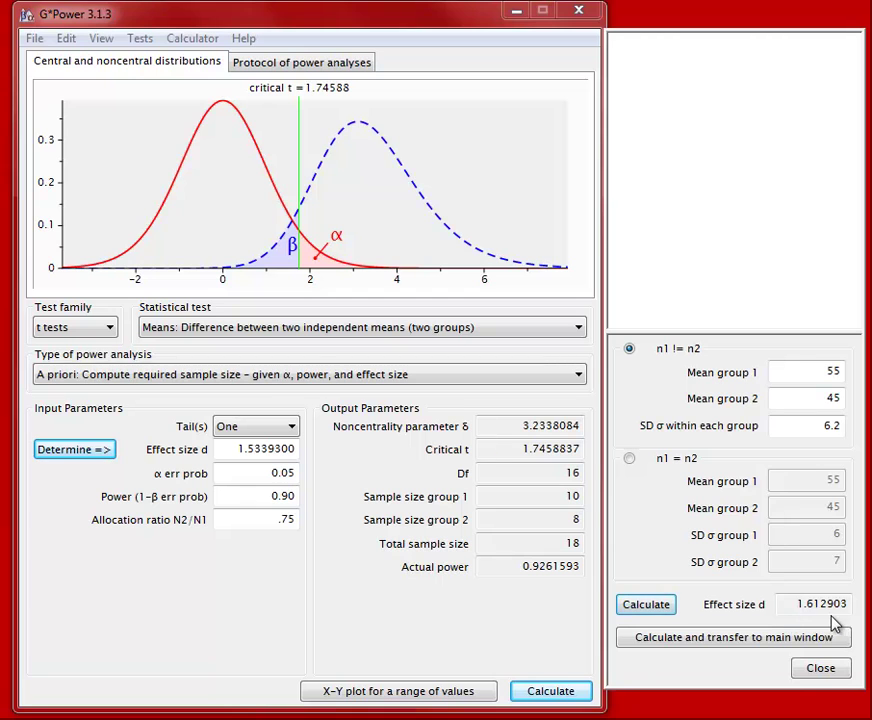
left_click(785, 647)
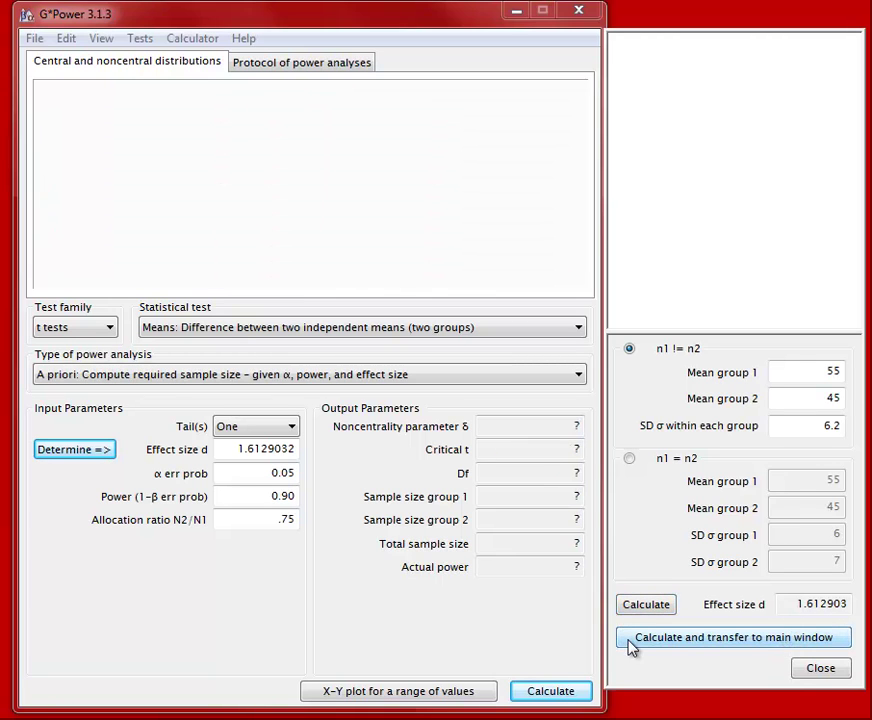
left_click(551, 693)
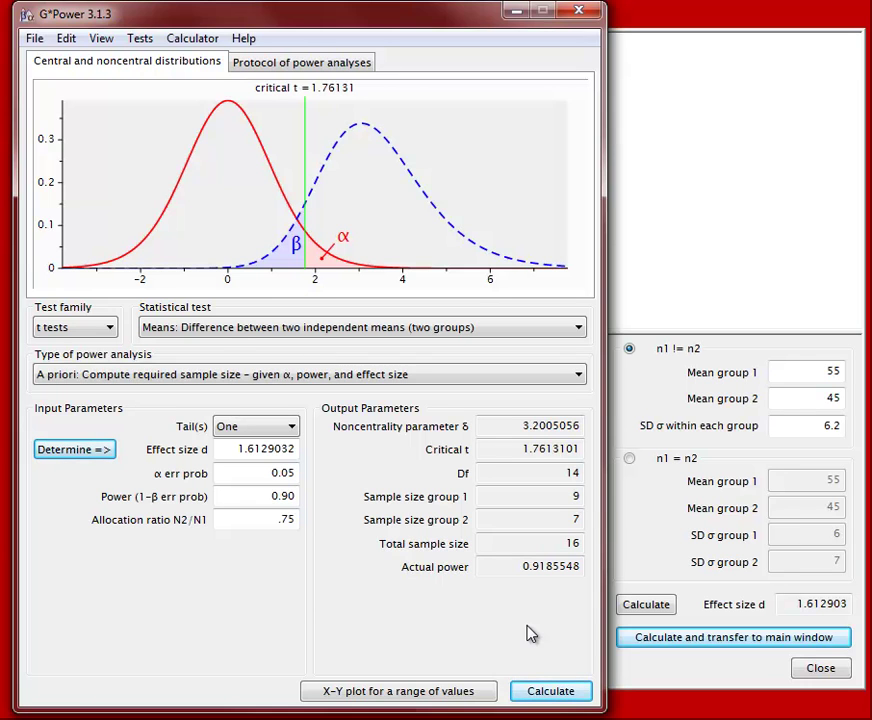
Change the type of power analysis to "Post hoc: Compute achieved power - given α, sample size, and effect size".
left_click(318, 376)
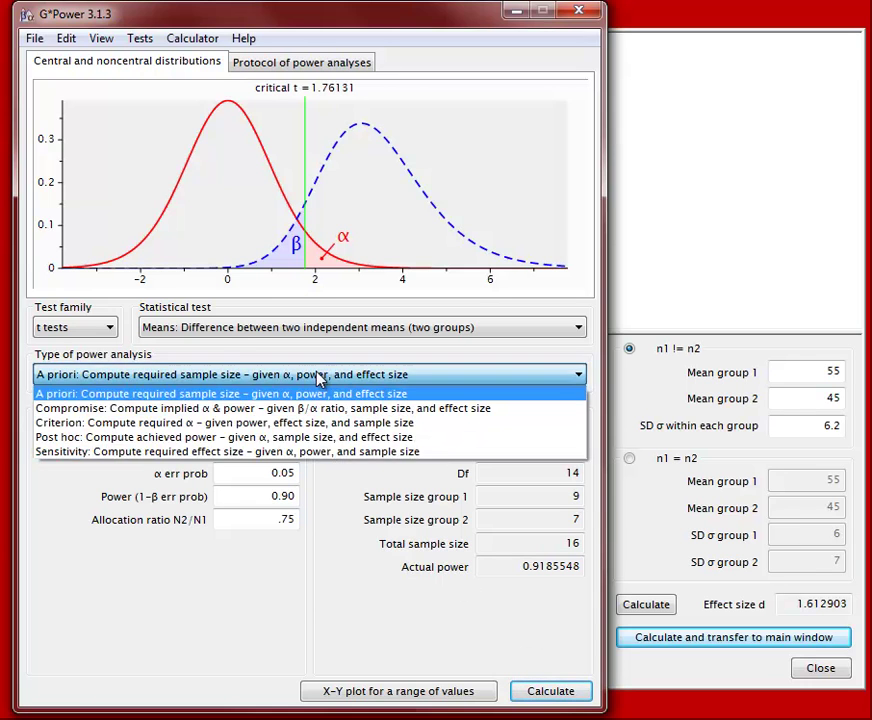
left_click(127, 437)
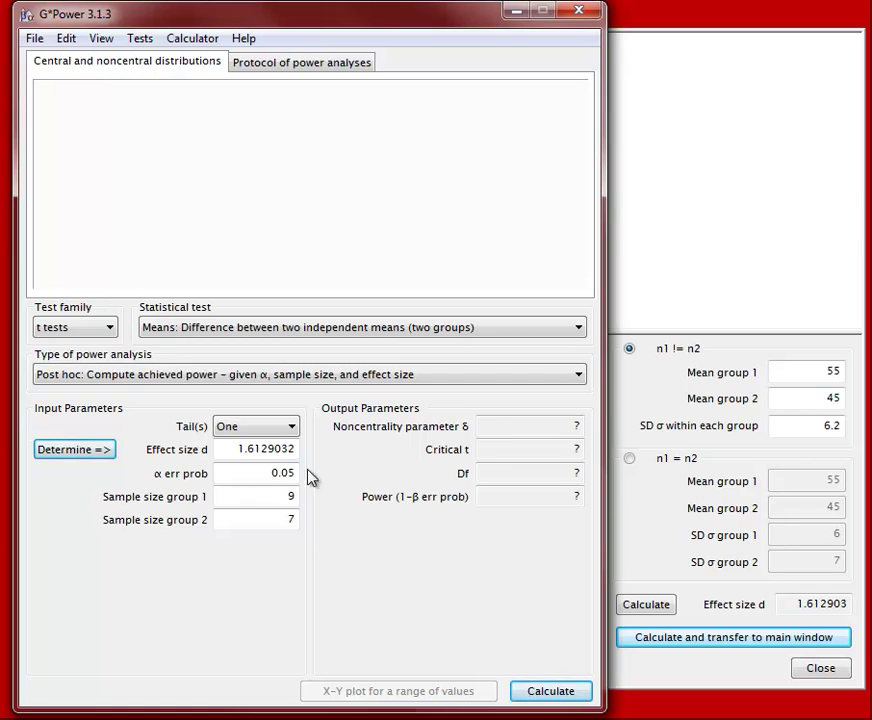
left_click(245, 448)
double_click(245, 448)
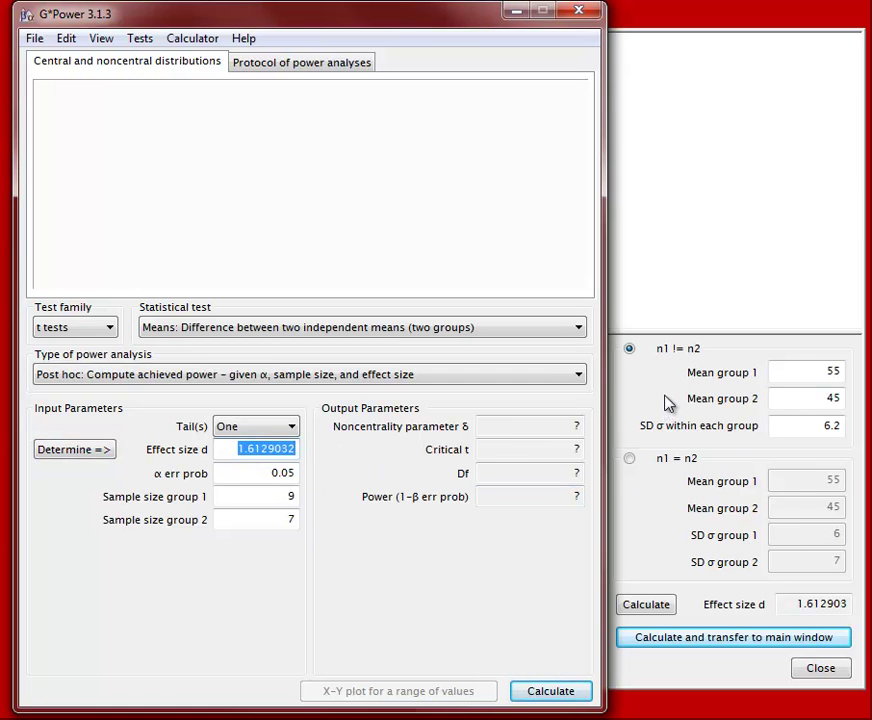
Determine the effect size for n1 = n2 with means of 75 and 72 and SDs of 8.22 and 9.11, and transfer it to the main window.
left_click(629, 458)
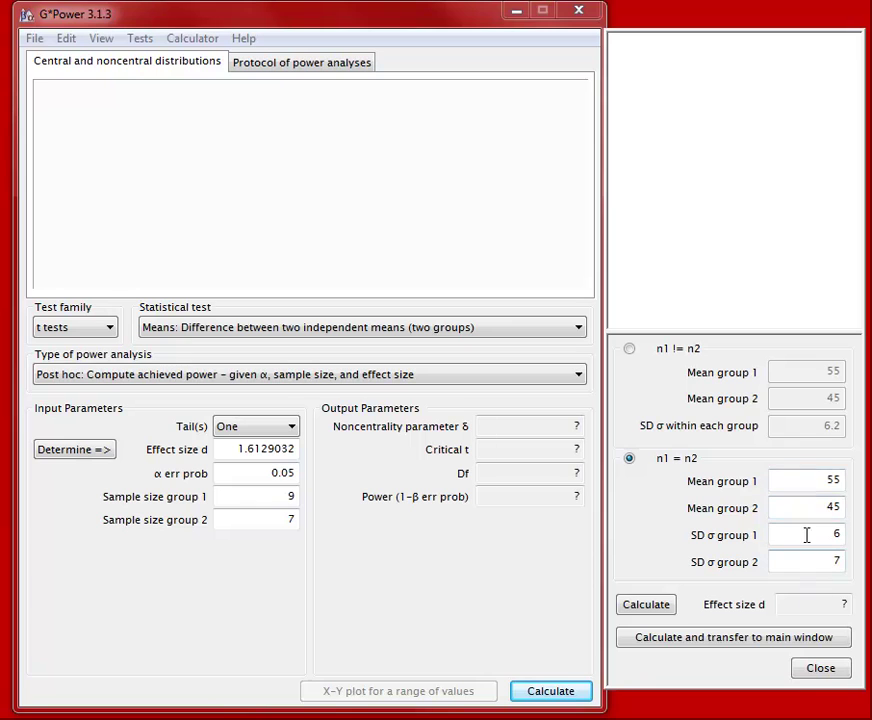
double_click(818, 480)
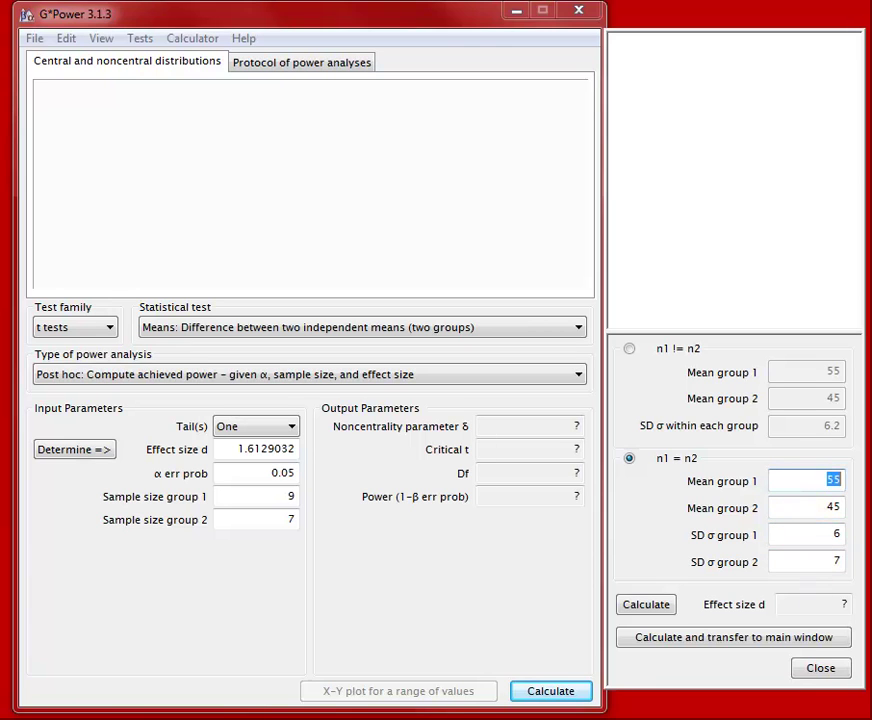
type("75")
key("Tab")
type("72")
key("Tab")
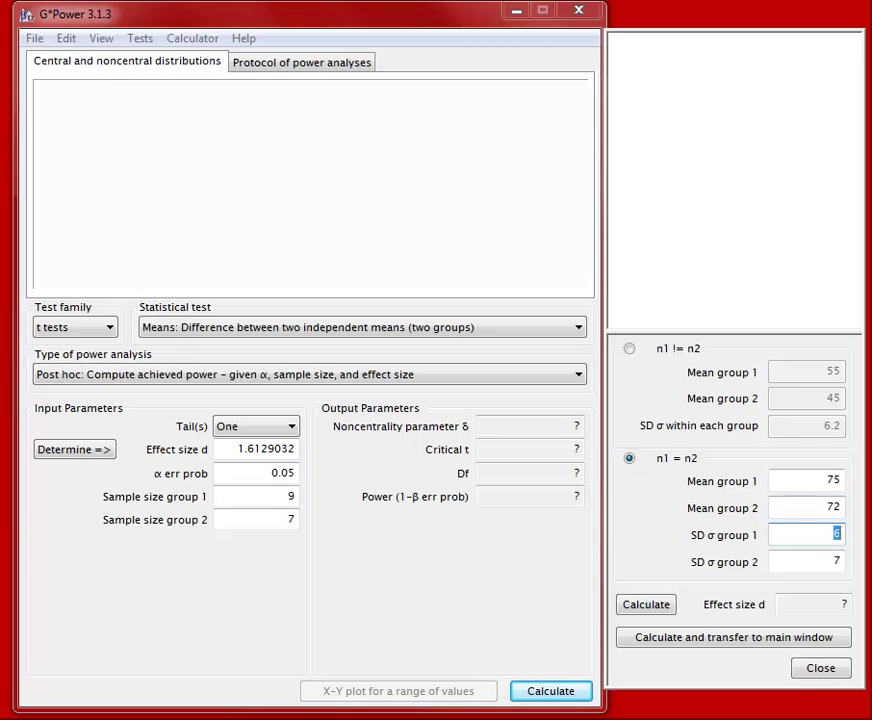
type("8.22")
key("Tab")
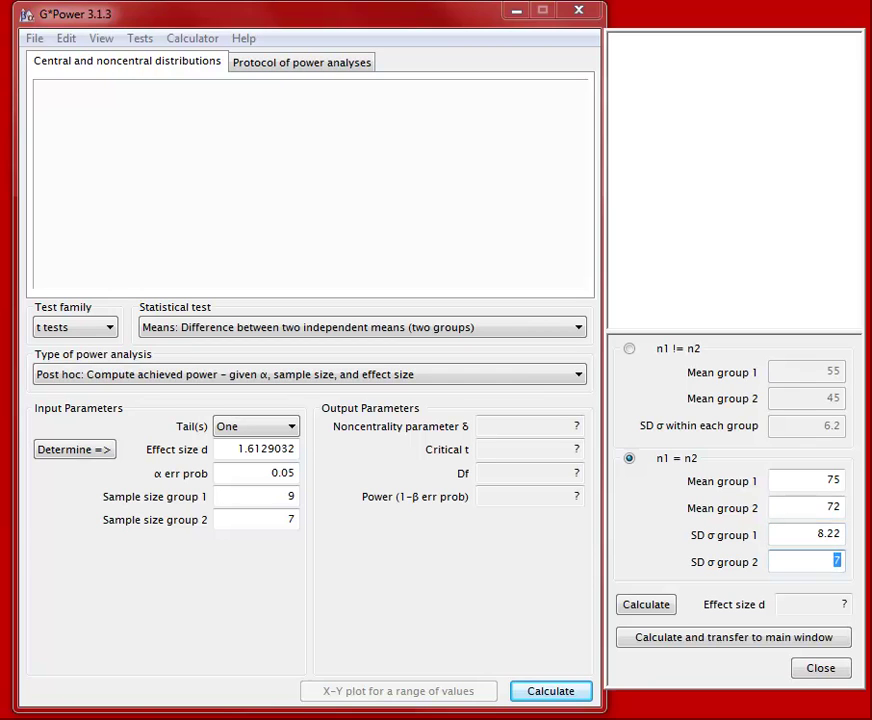
type("9.11")
left_click(638, 608)
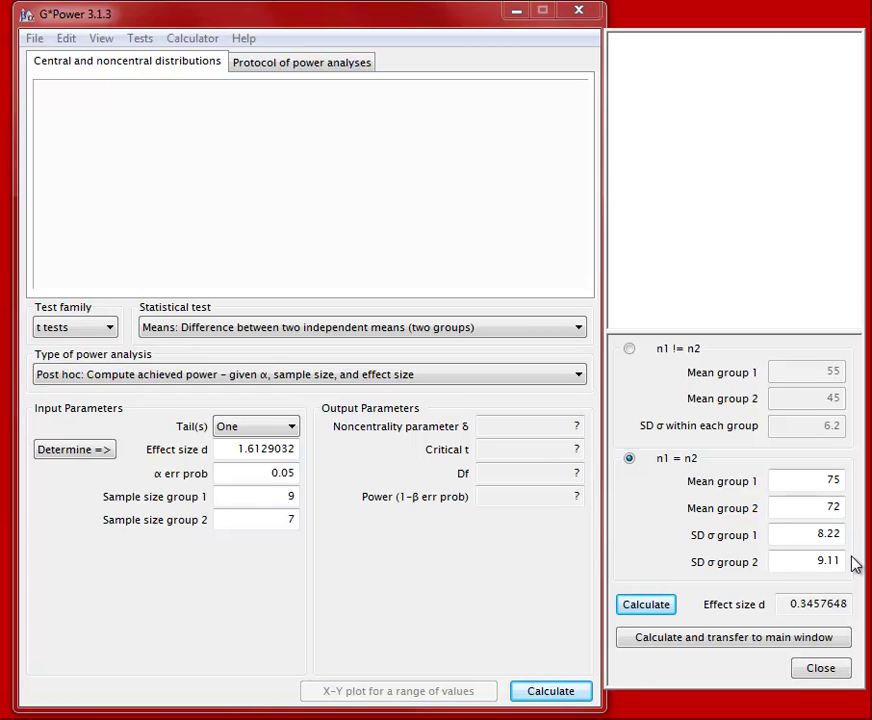
left_click(765, 642)
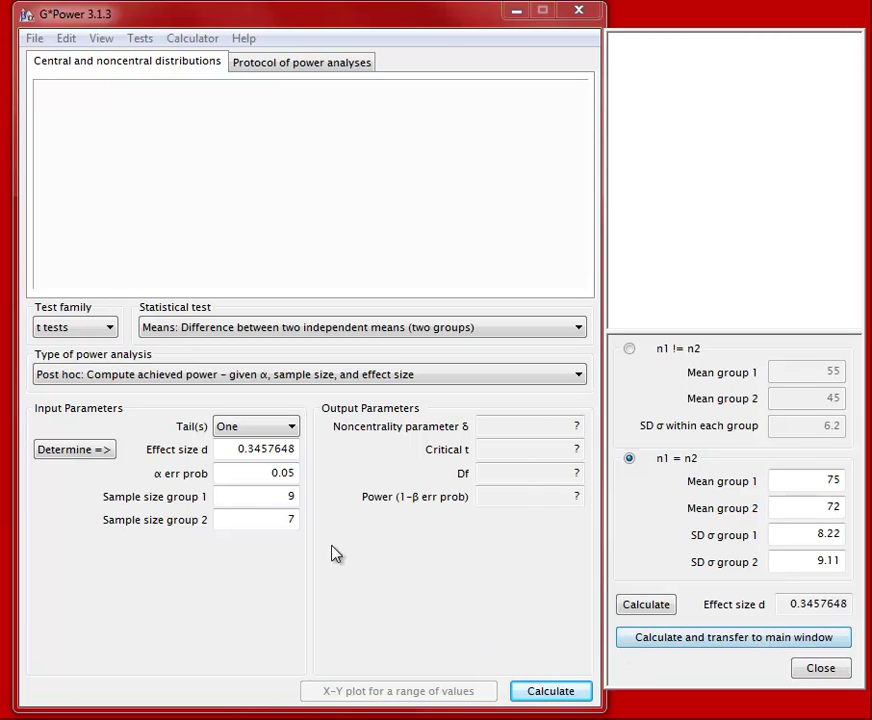
Set the sample sizes to 18 for group 1 and 20 for group 2, and calculate the achieved power.
double_click(258, 497)
type("18")
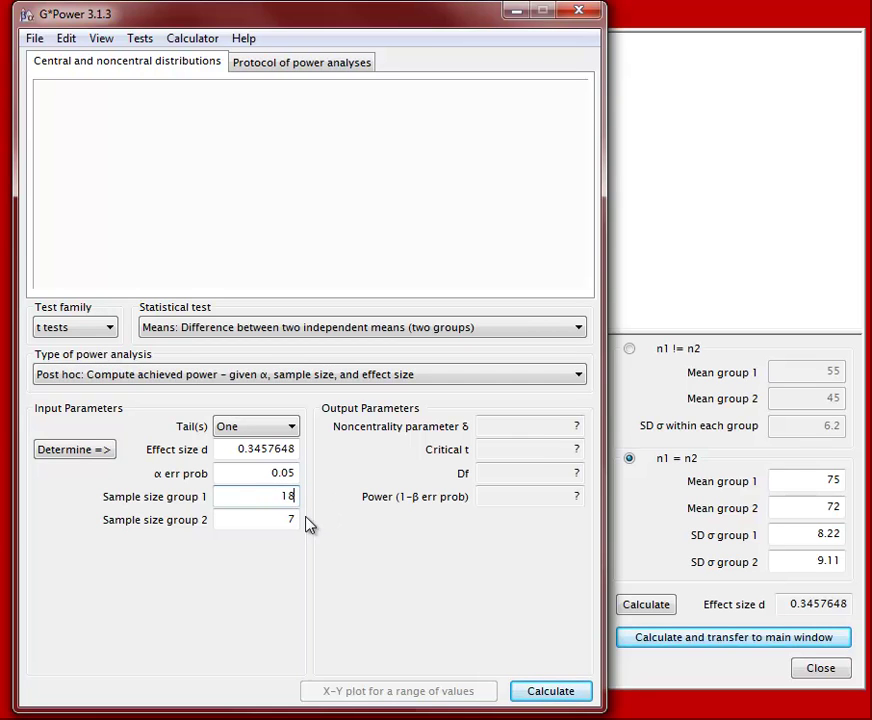
key("Tab")
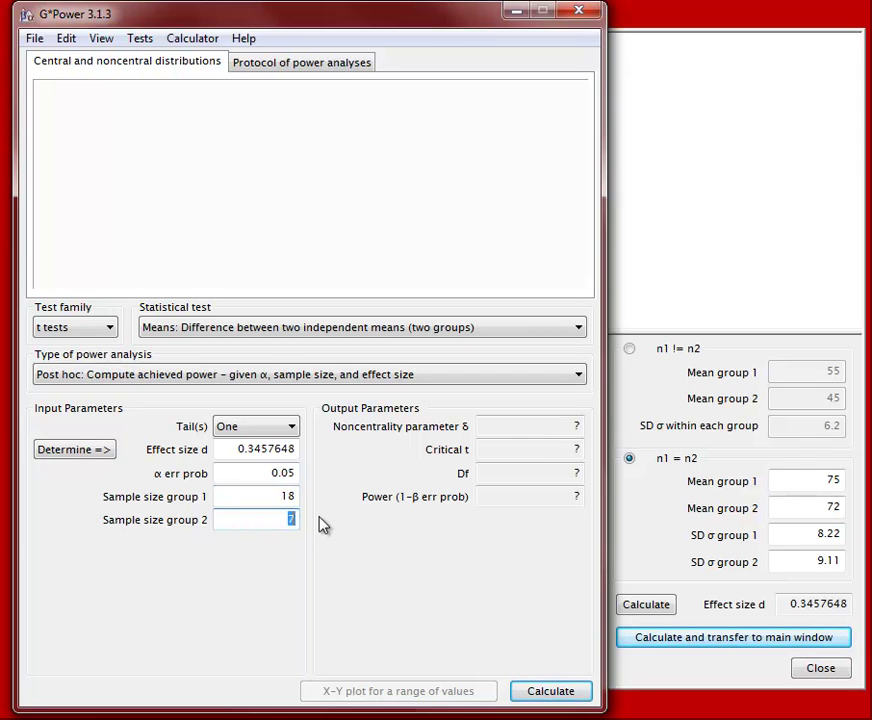
type("20")
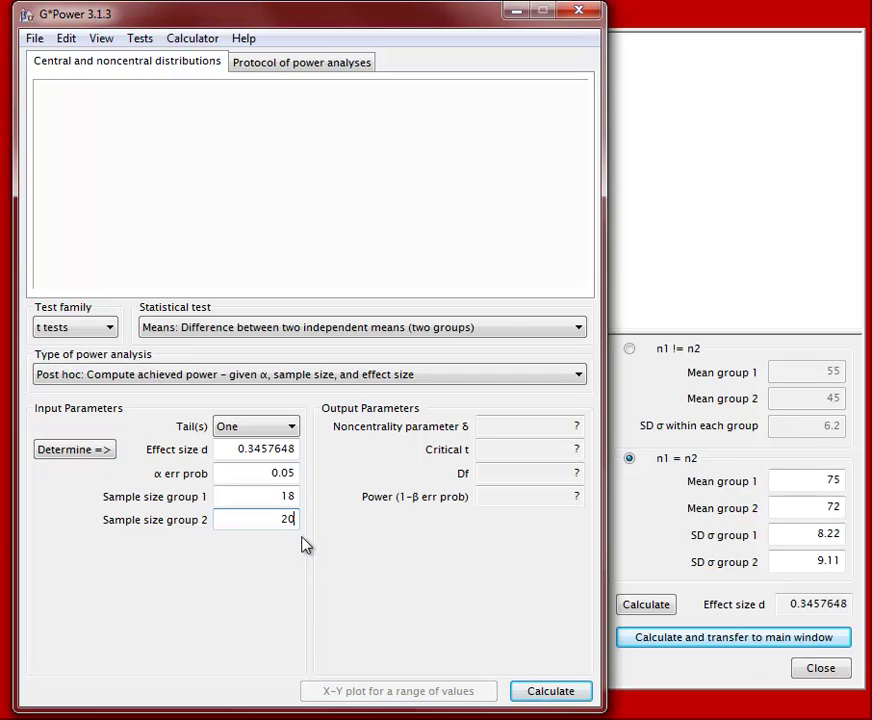
left_click(548, 693)
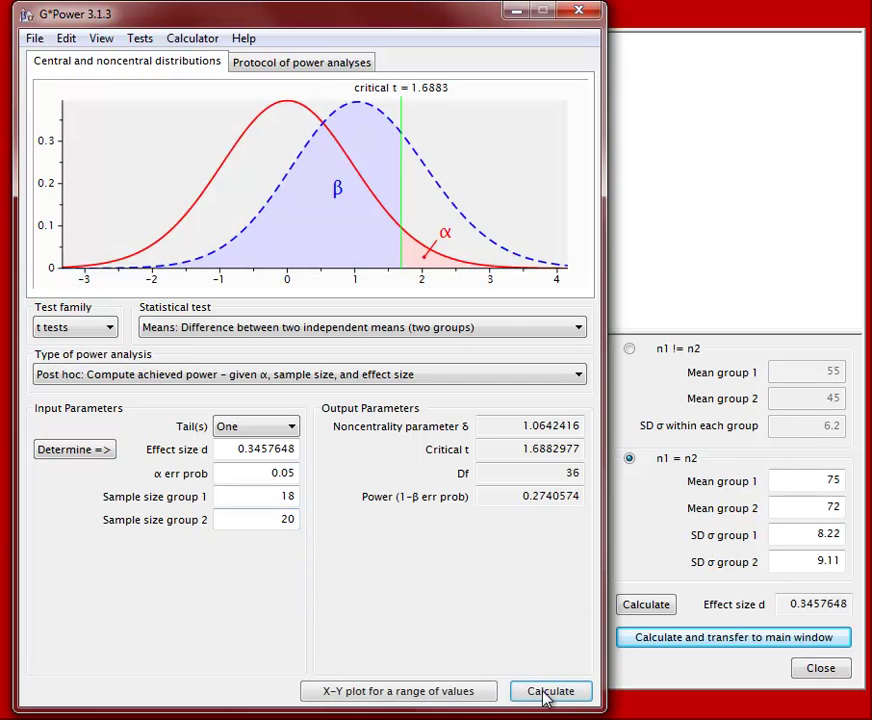